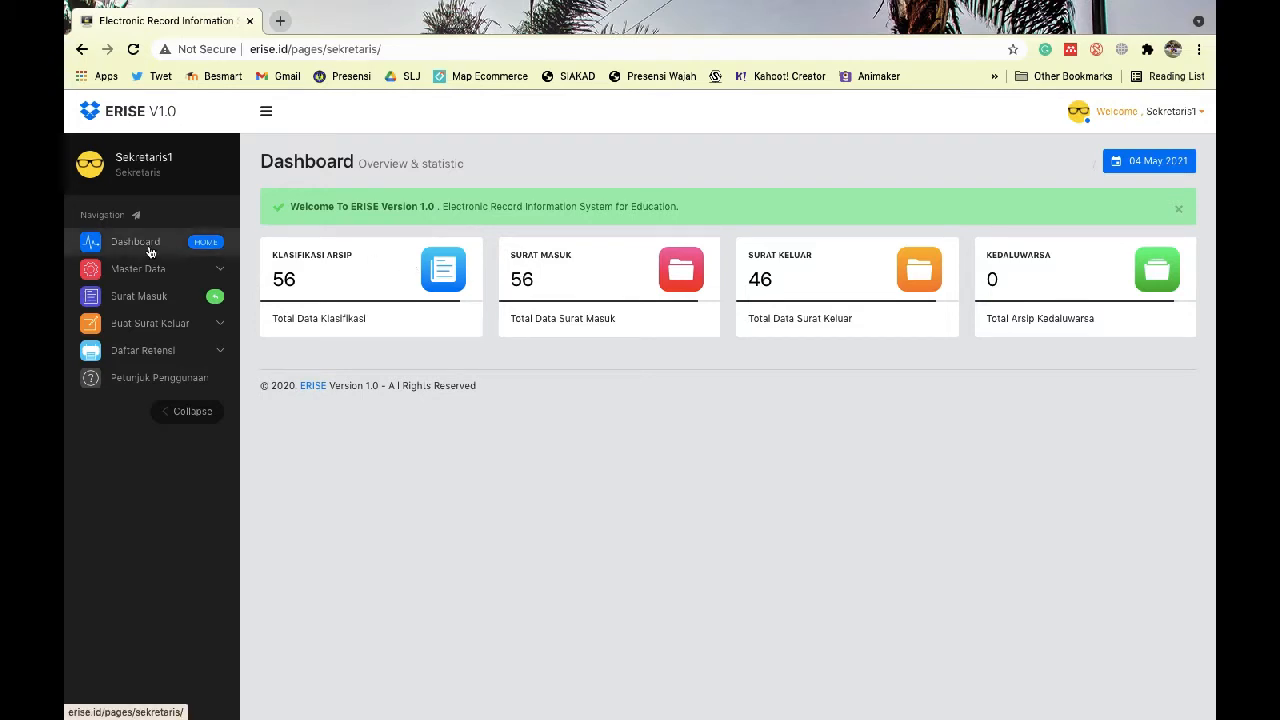
left_click(185, 276)
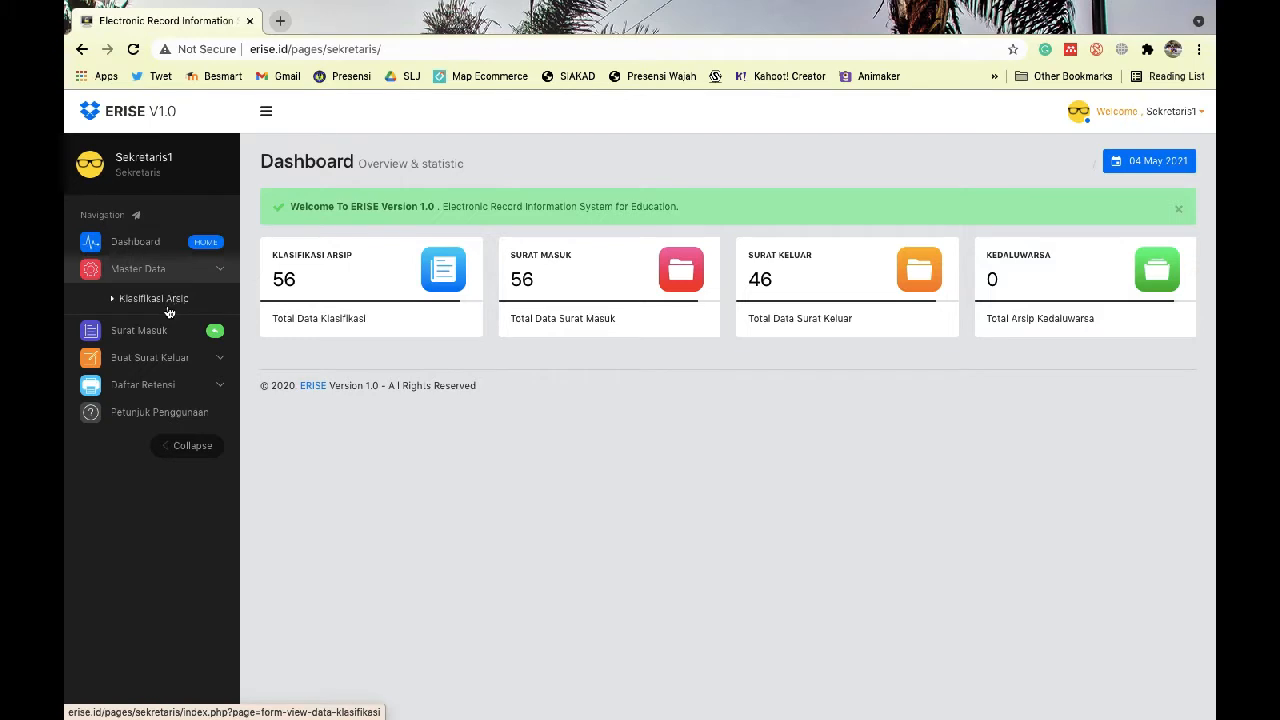
left_click(150, 358)
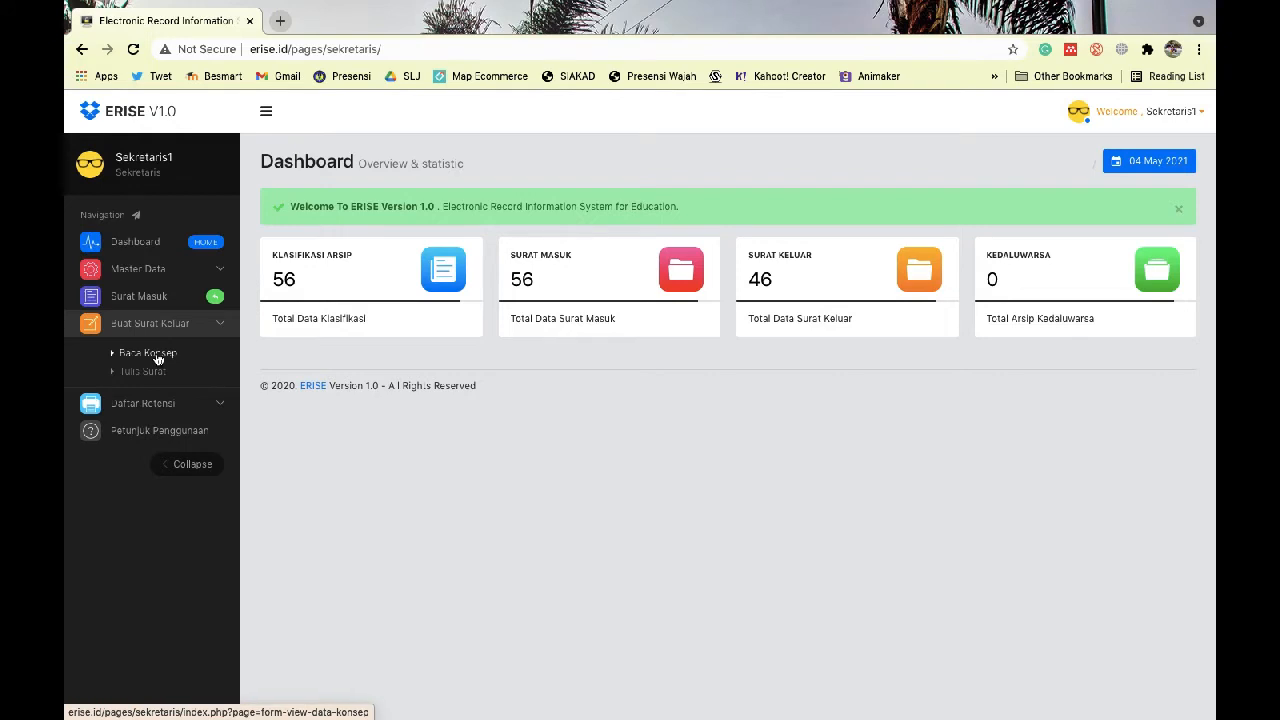
left_click(150, 403)
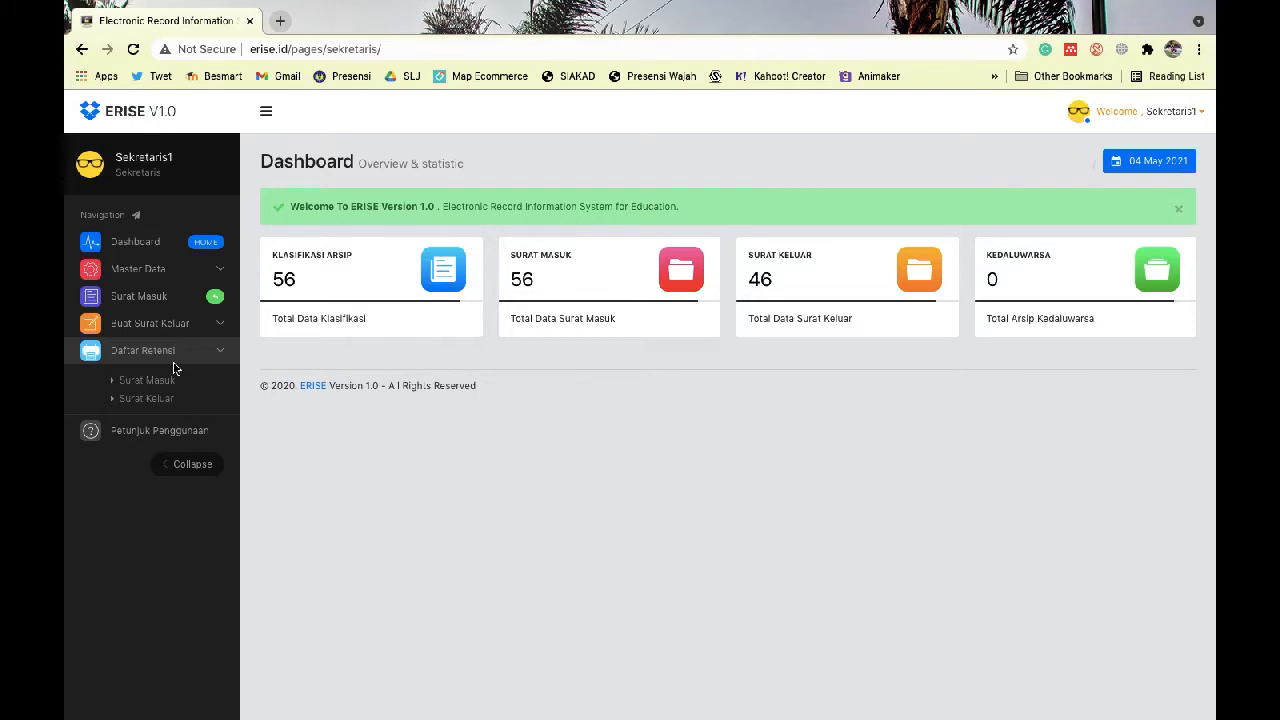
left_click(179, 362)
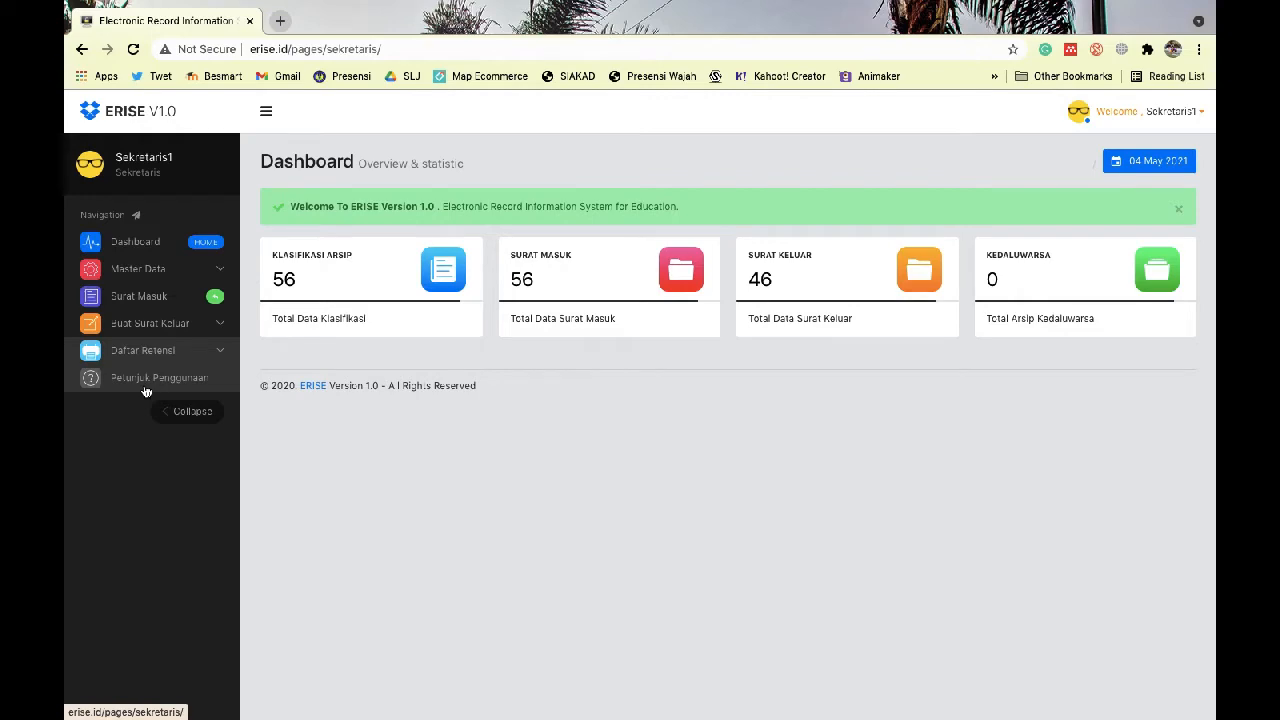
Step: Open the Surat Masuk list and look at the available numbers of entries per page
left_click(178, 306)
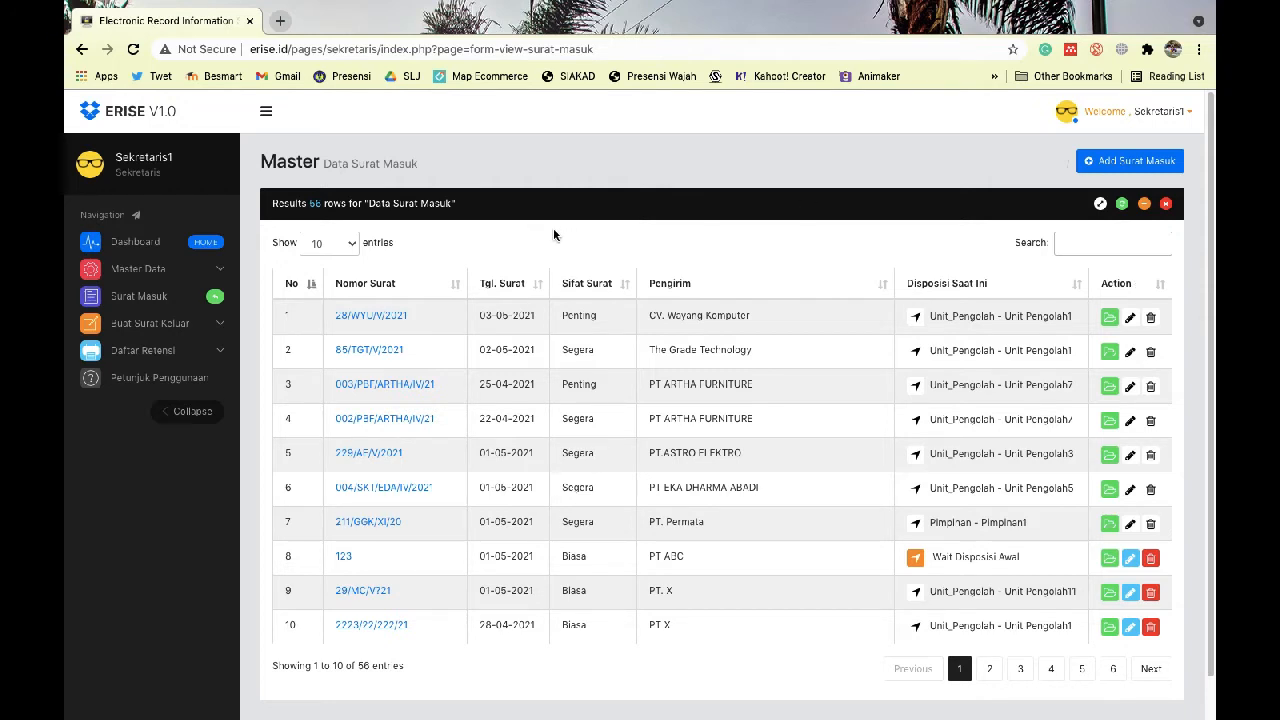
left_click(341, 240)
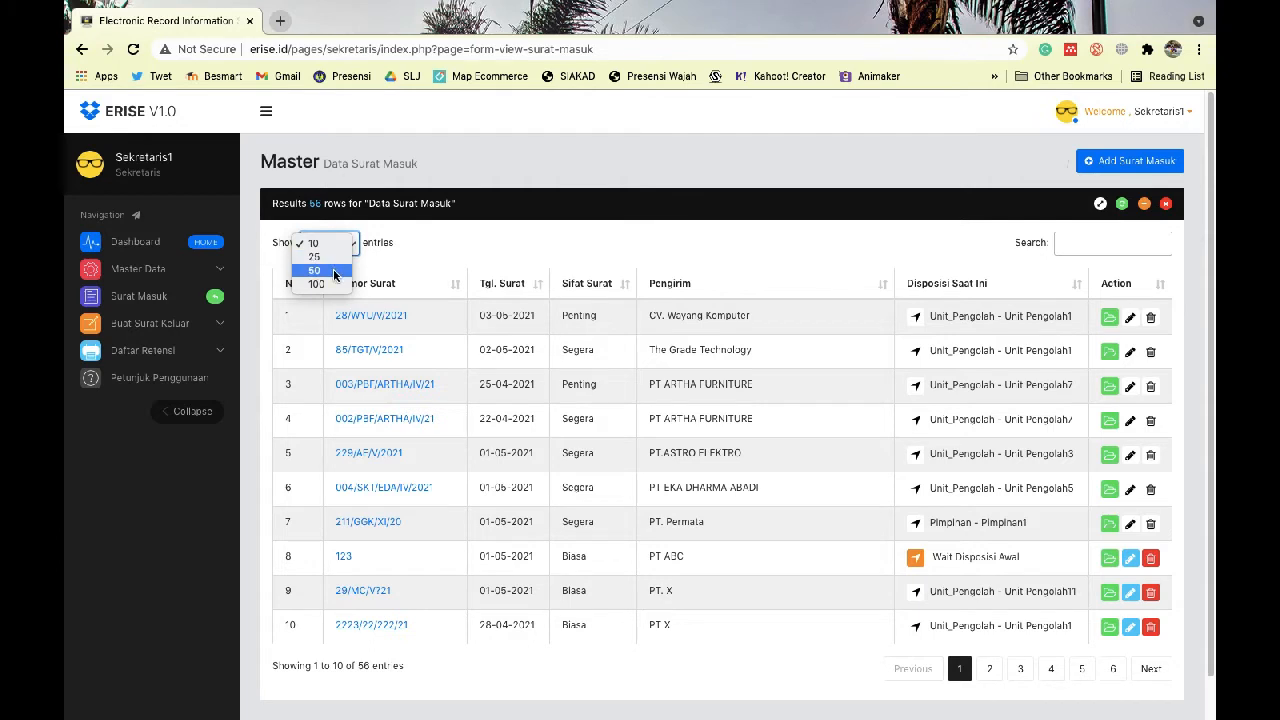
left_click(462, 263)
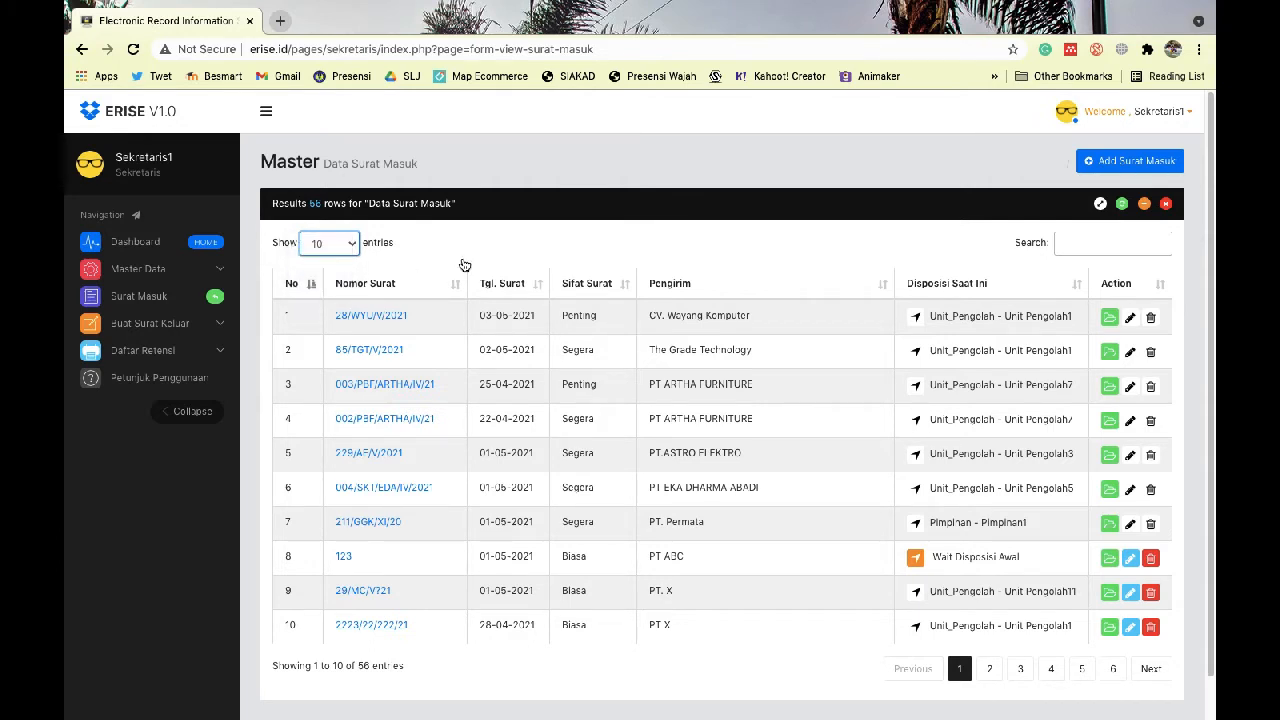
Step: Start a new incoming letter record with Nomor Surat 028/WCU/V/2021 and Tanggal Surat 2021-05-04
left_click(1118, 163)
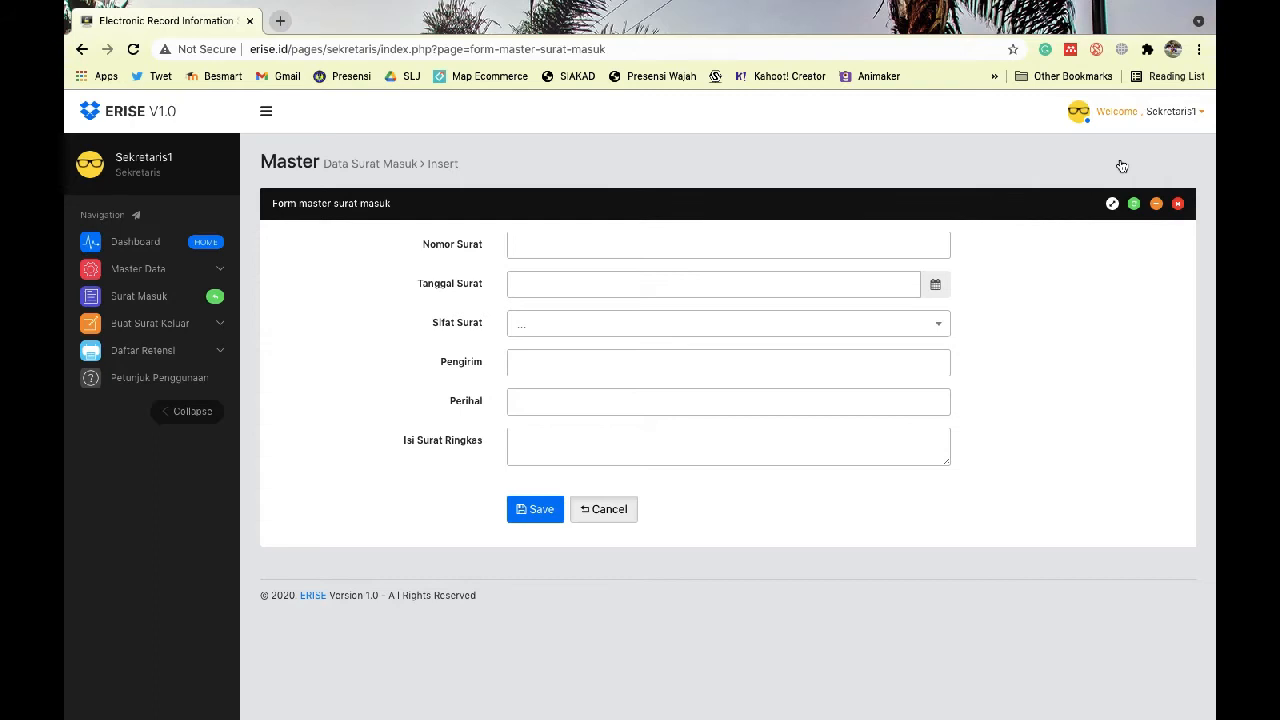
left_click(835, 245)
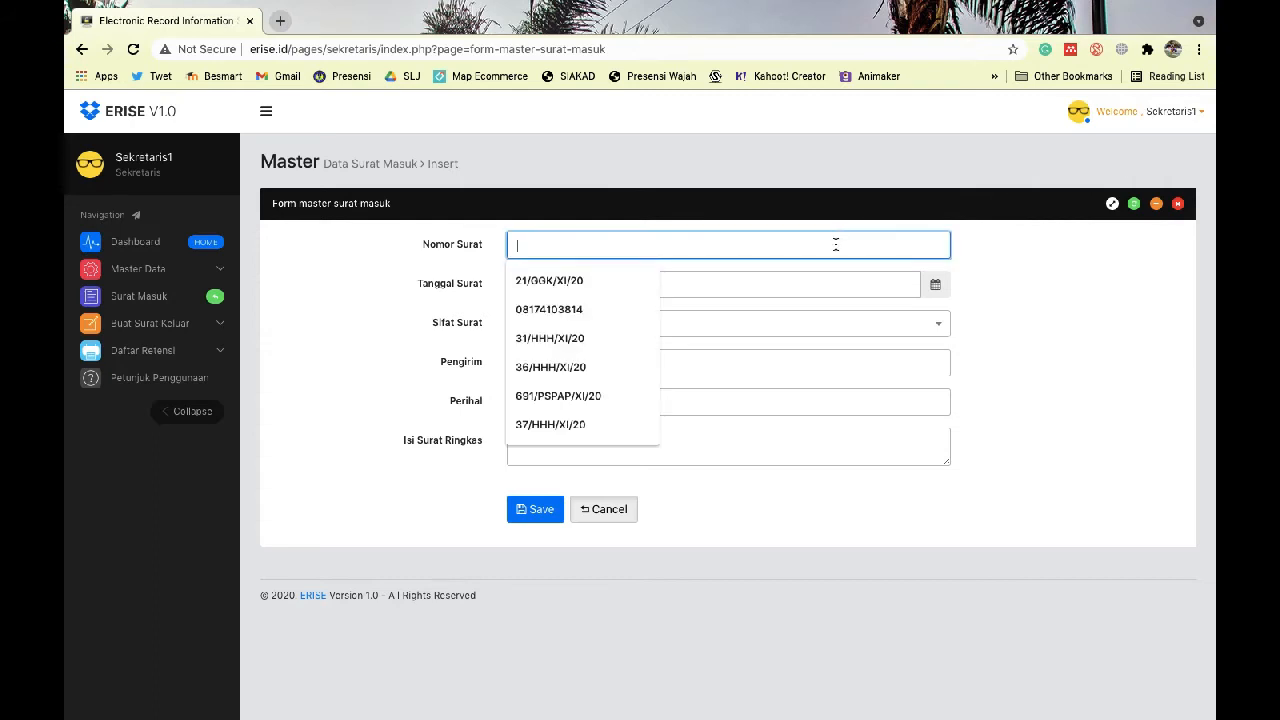
type("028")
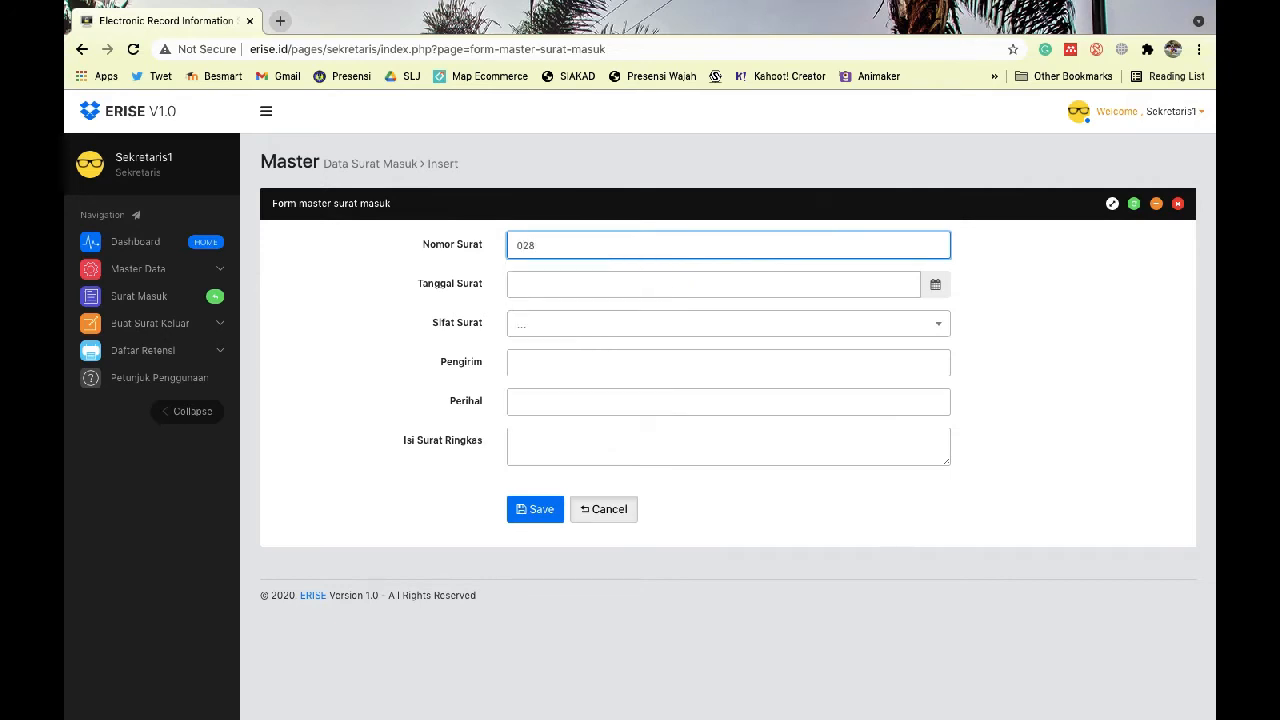
type("/WCU/V/2021")
left_click(851, 289)
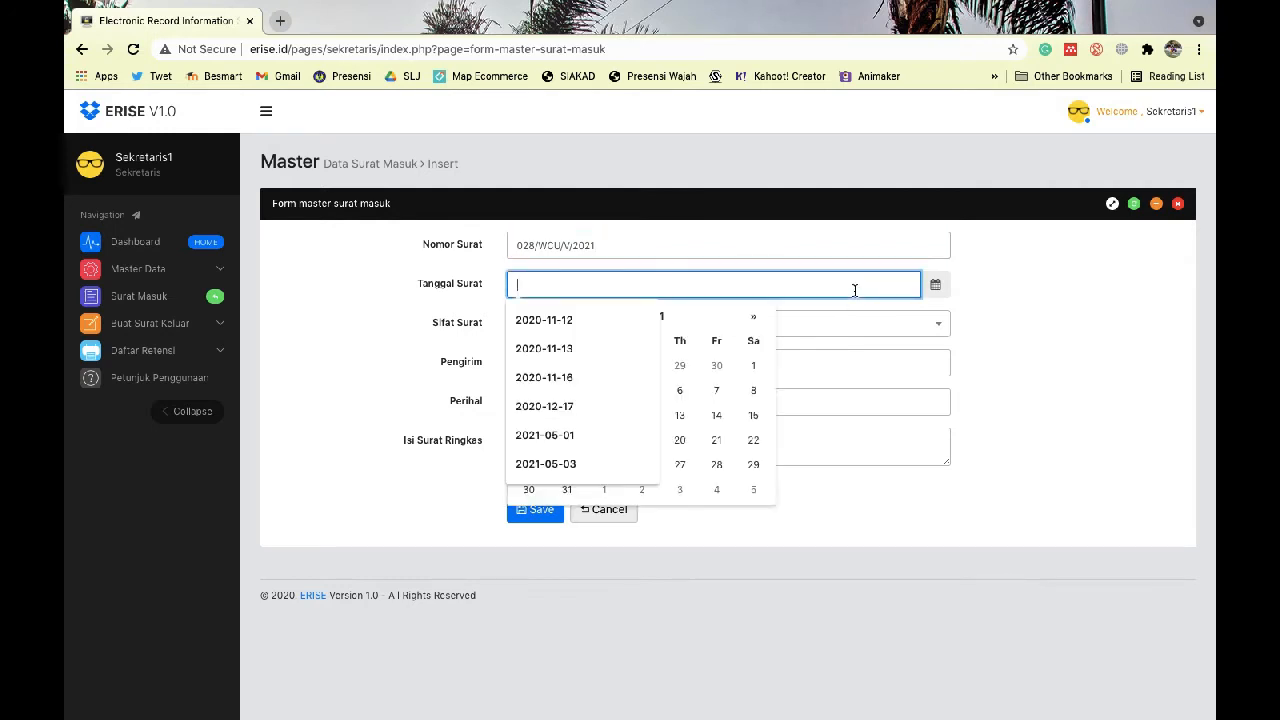
left_click(725, 315)
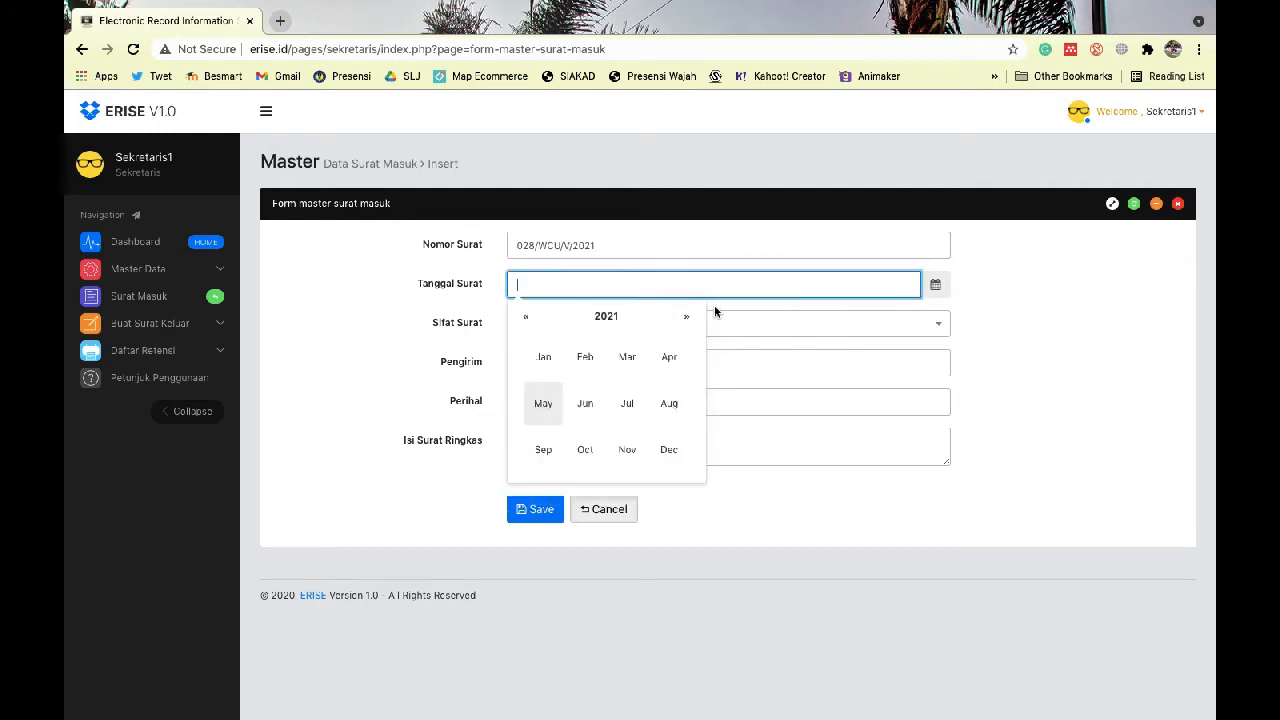
left_click(550, 404)
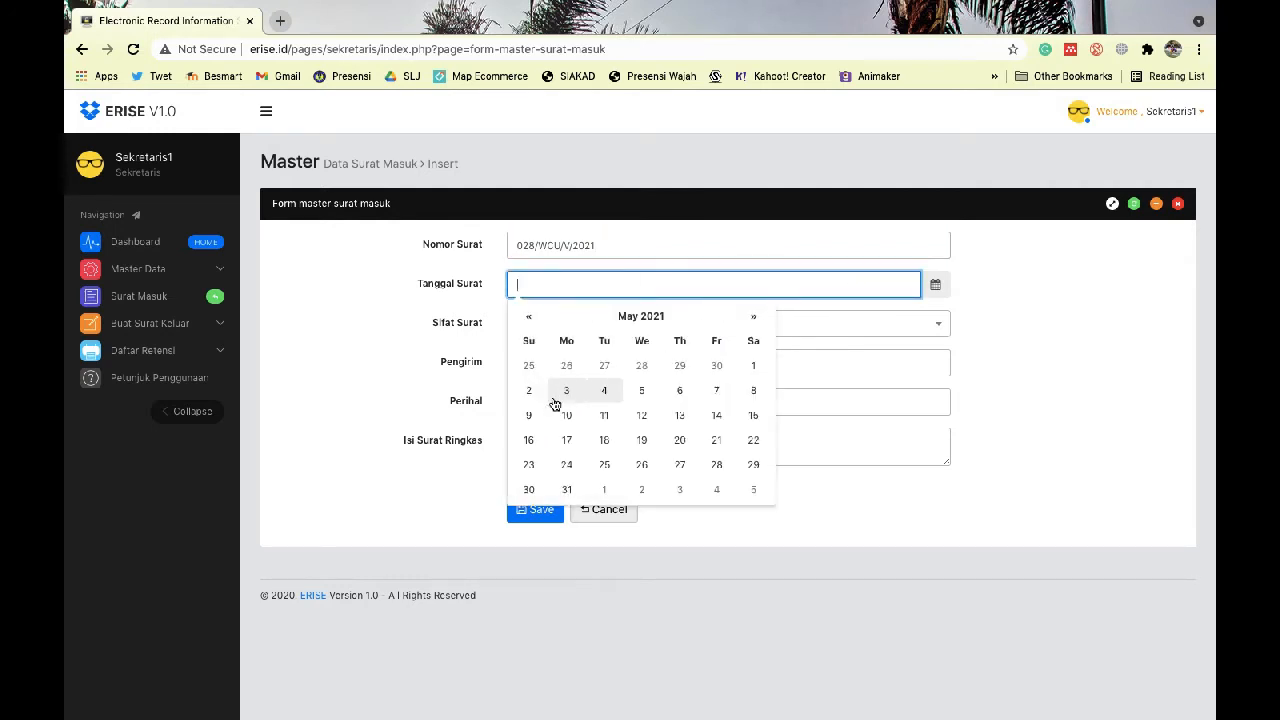
left_click(606, 392)
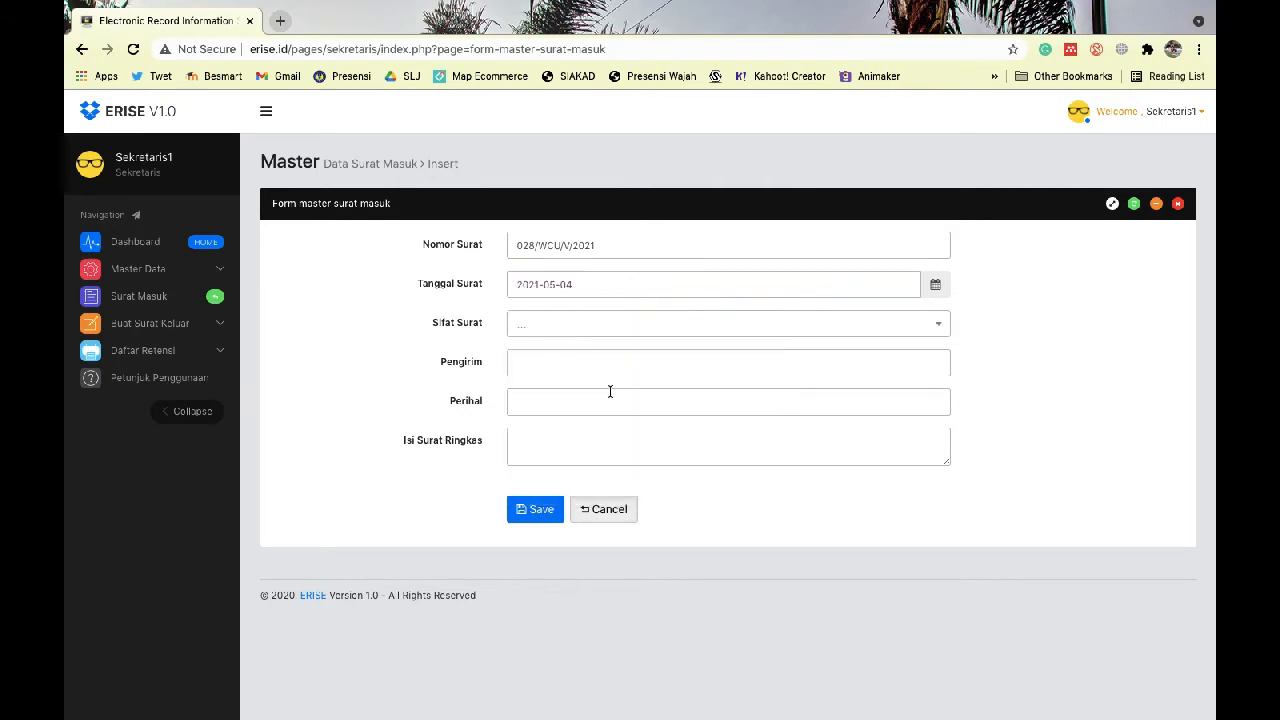
Step: Set the letter's Sifat Surat to Penting and its Pengirim to CV. Wayang Komputer
left_click(689, 332)
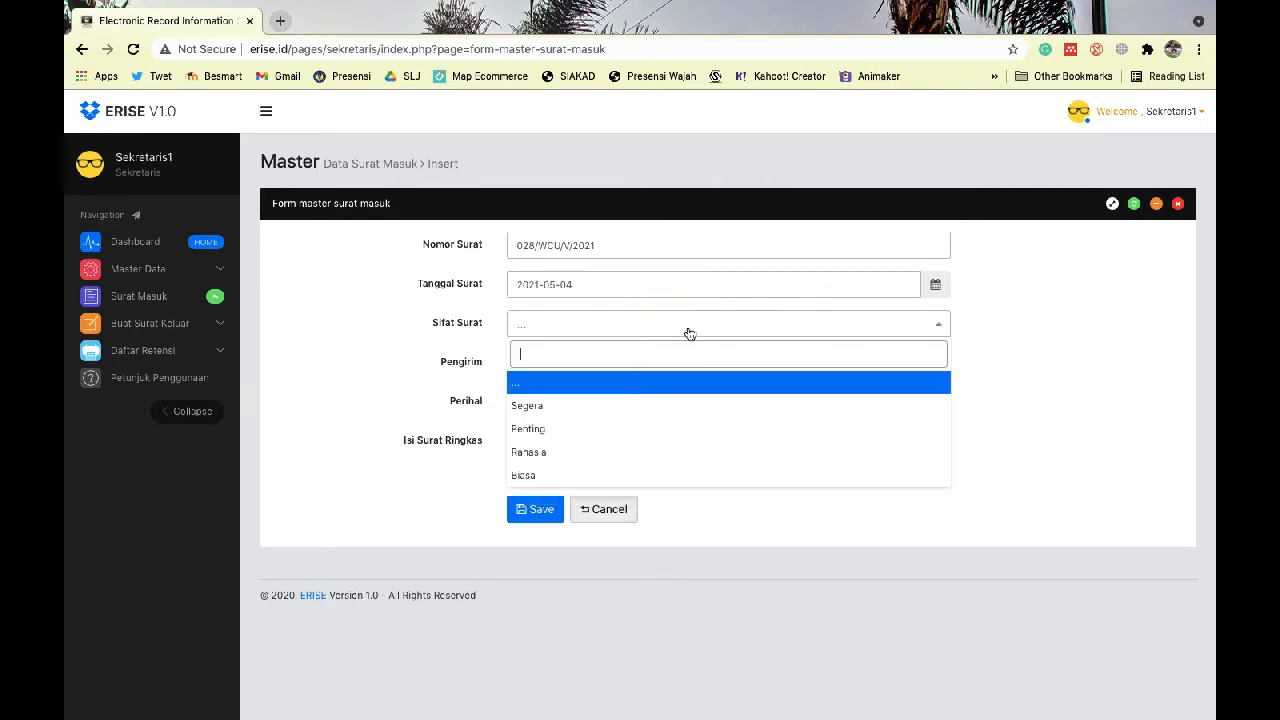
left_click(578, 438)
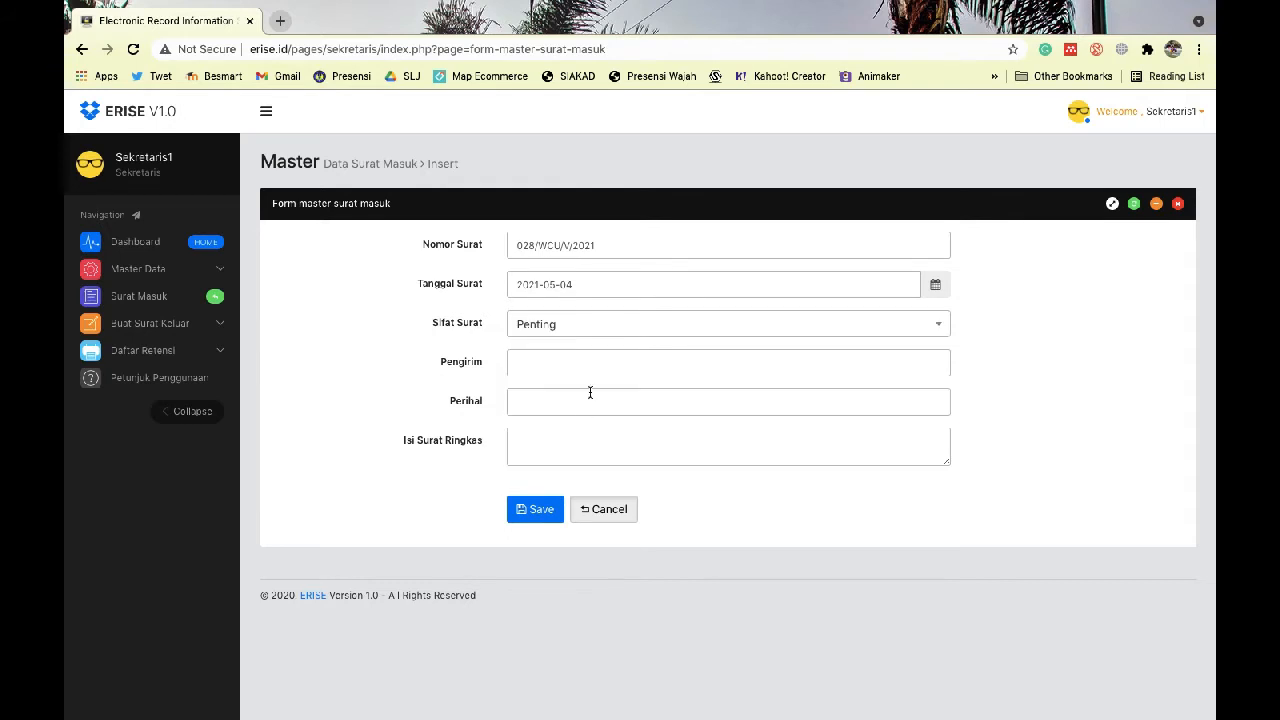
left_click(624, 371)
type("CV. Wayang Komputer")
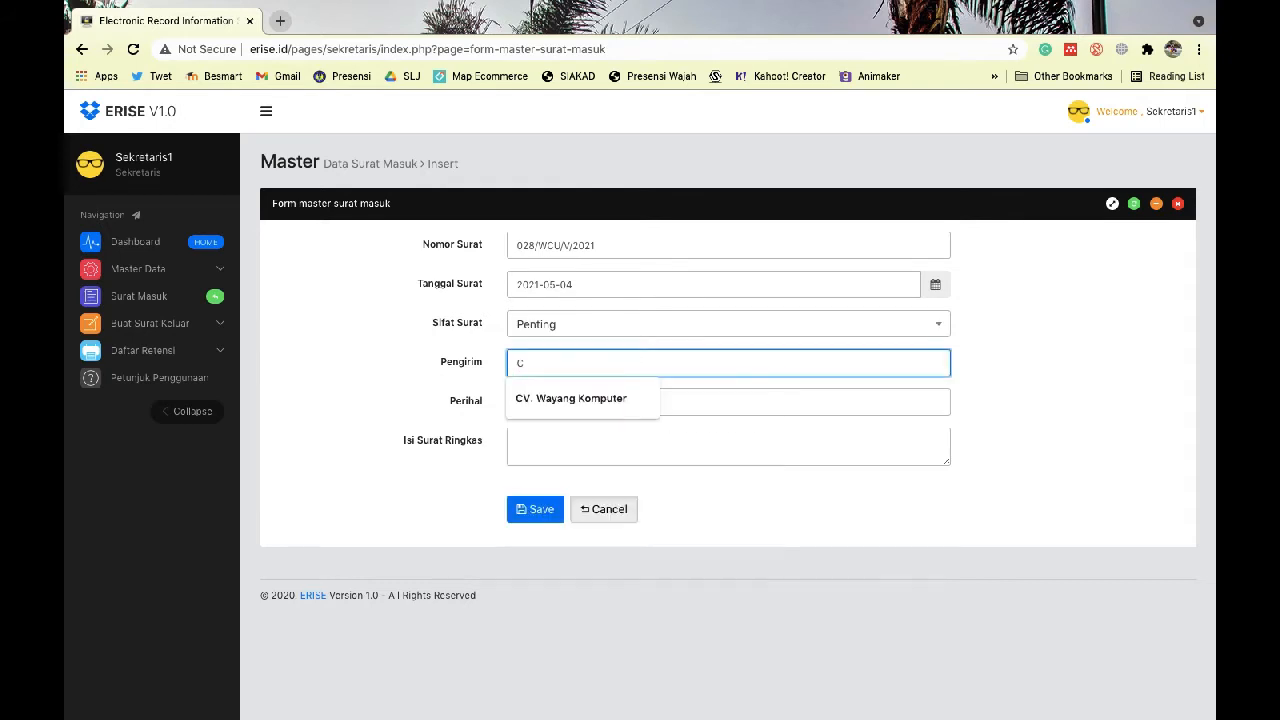
left_click(592, 397)
Step: Set Perihal to "Permintaan Penawaran Pelatihan Kearsipan", enter the summary "Permintaan penawaran pelatihan kearsipan, harga, tata cara pembayaran", and save the letter
left_click(590, 394)
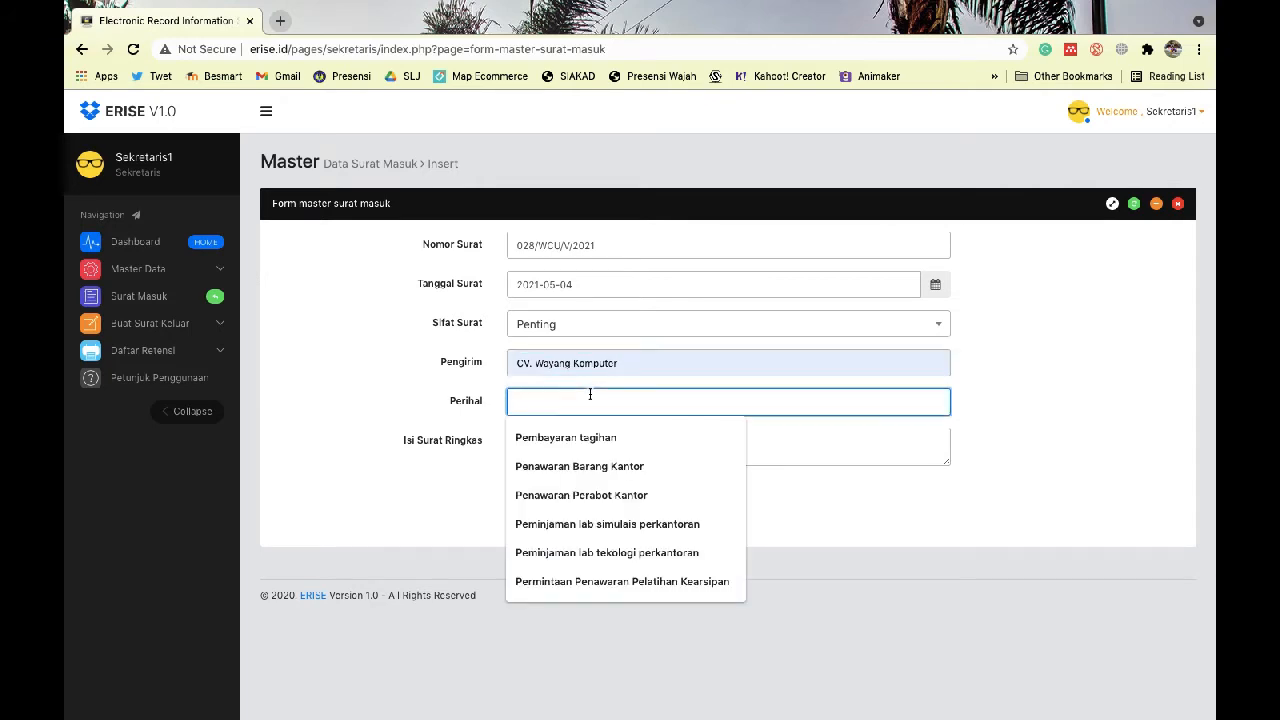
left_click(576, 582)
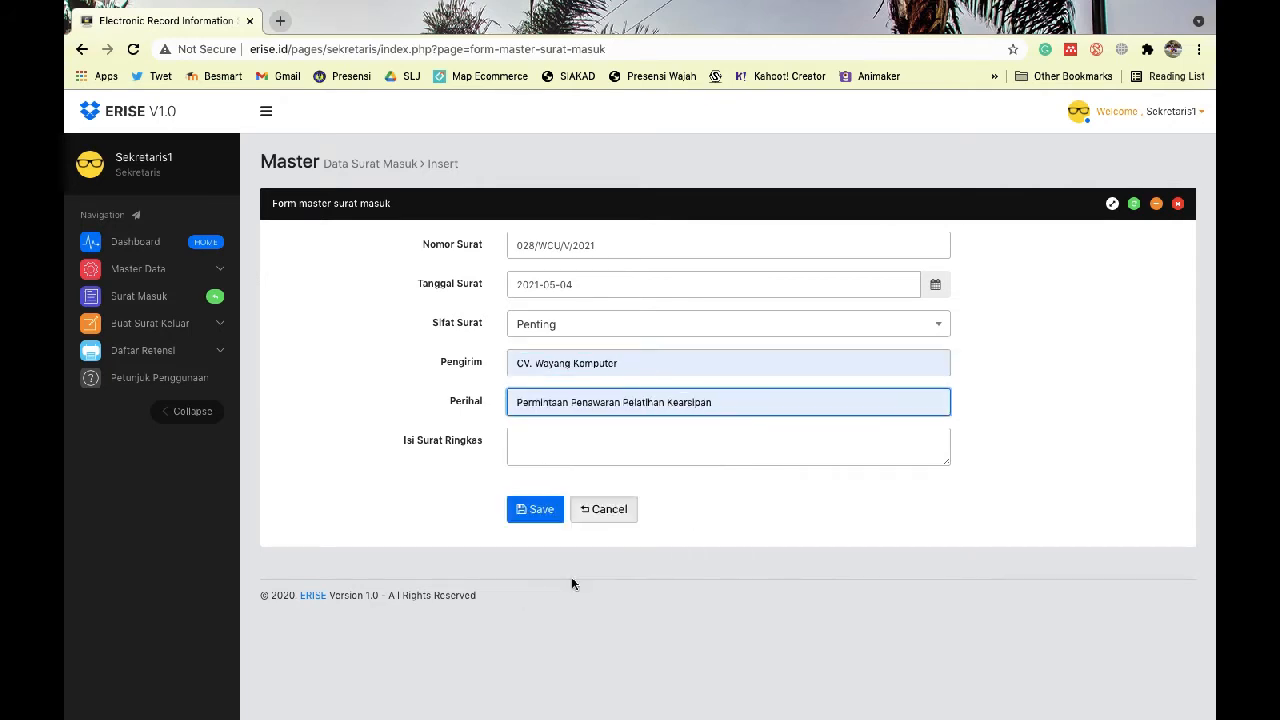
left_click(705, 450)
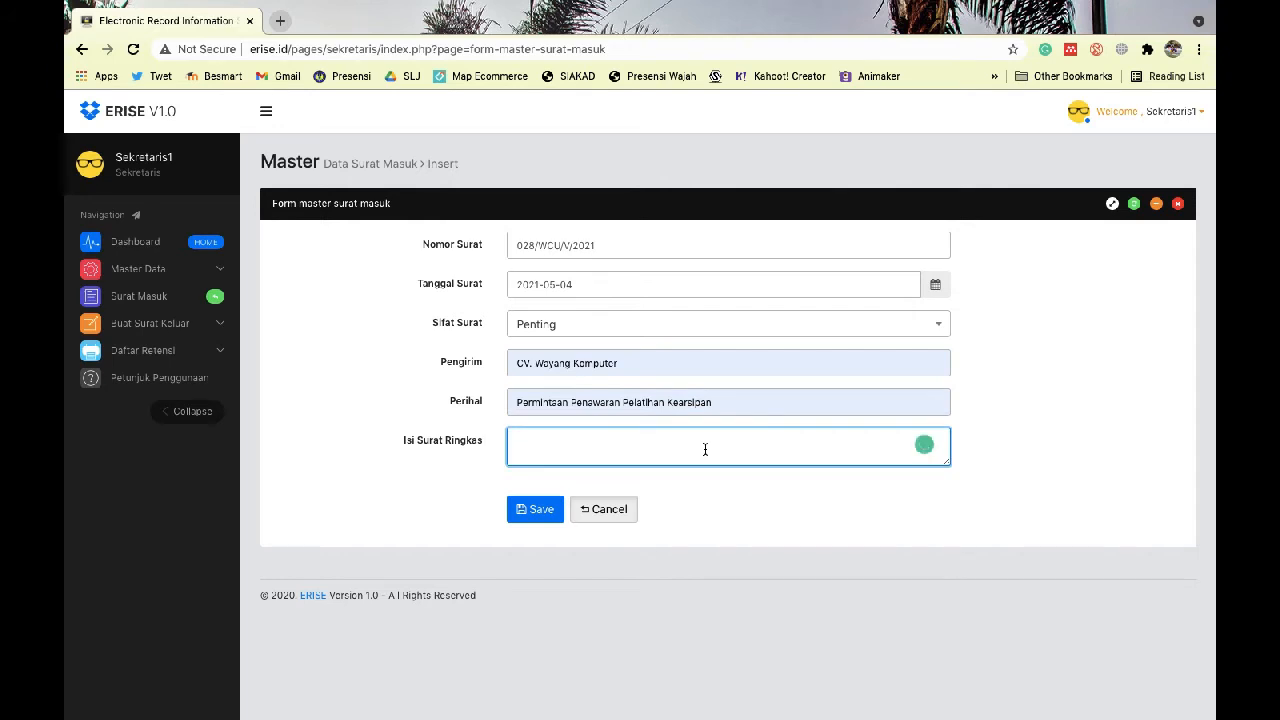
type("Permintaan penawaran pelatihan kearsipan, harga, tata cara pembayaran")
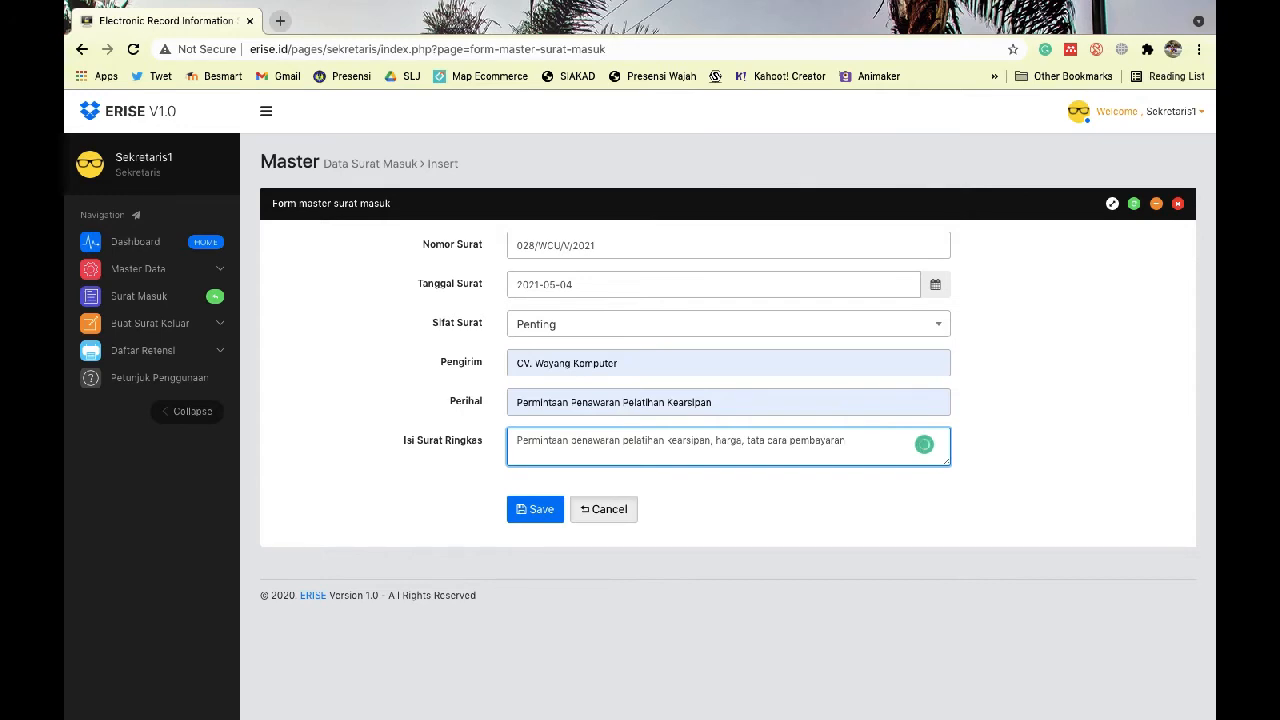
left_click(805, 525)
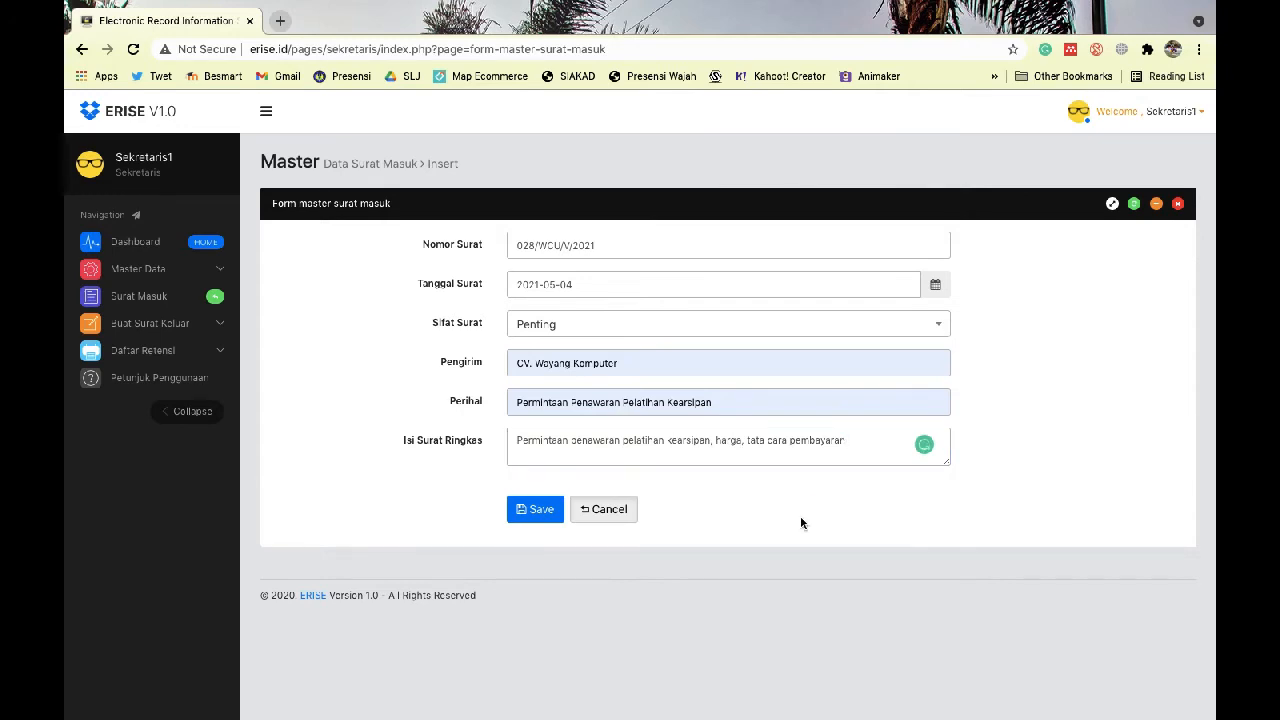
left_click(527, 516)
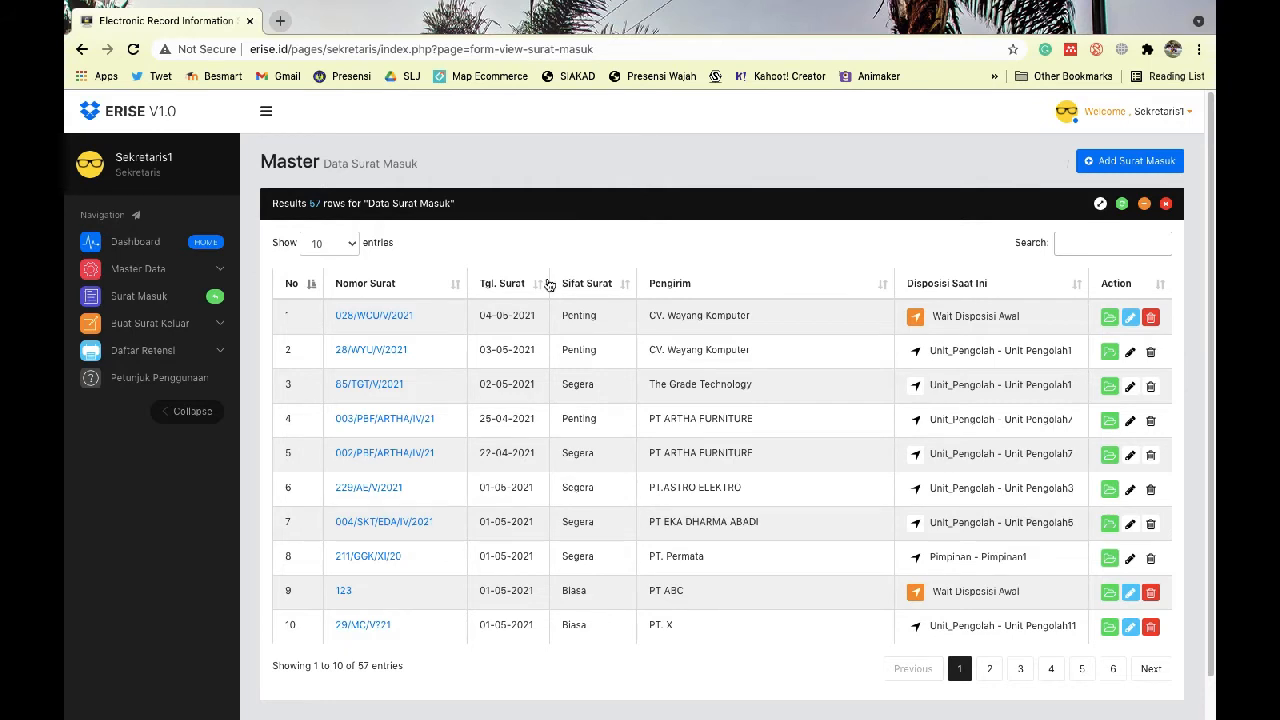
Step: Open the details of letter 028/WCU/V/2021 and check its Disposisi information
left_click(361, 320)
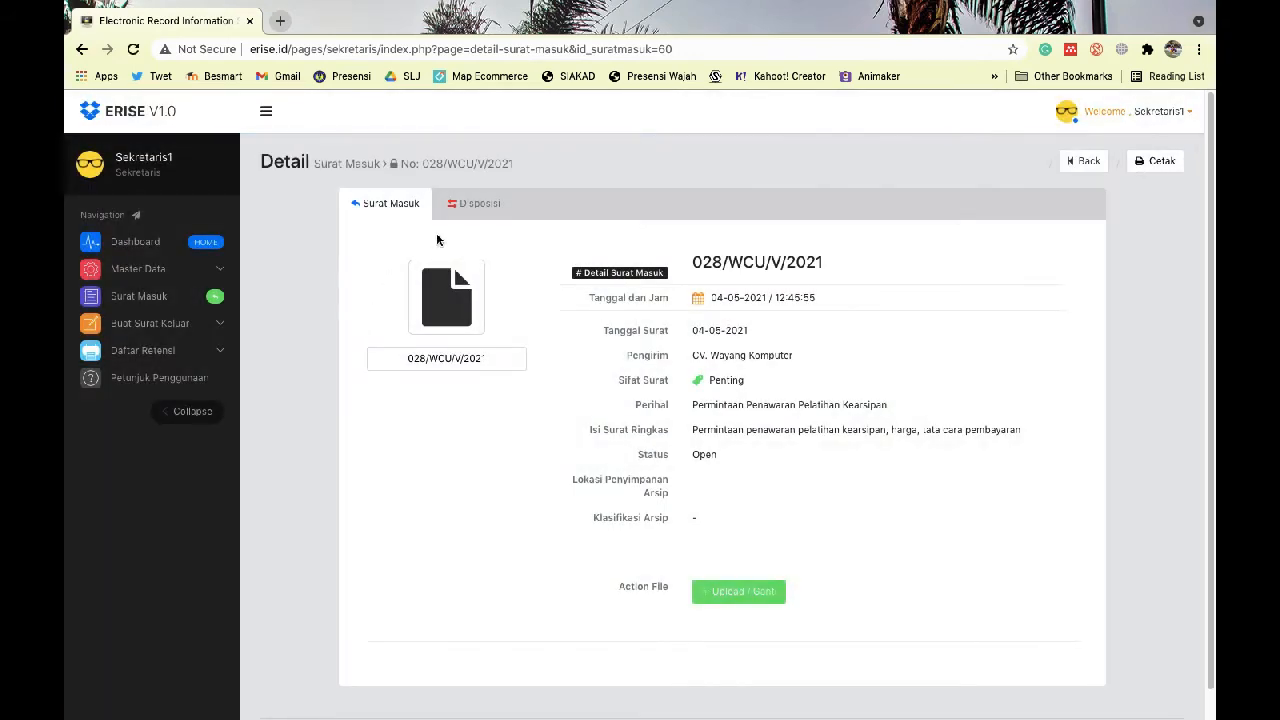
left_click(477, 208)
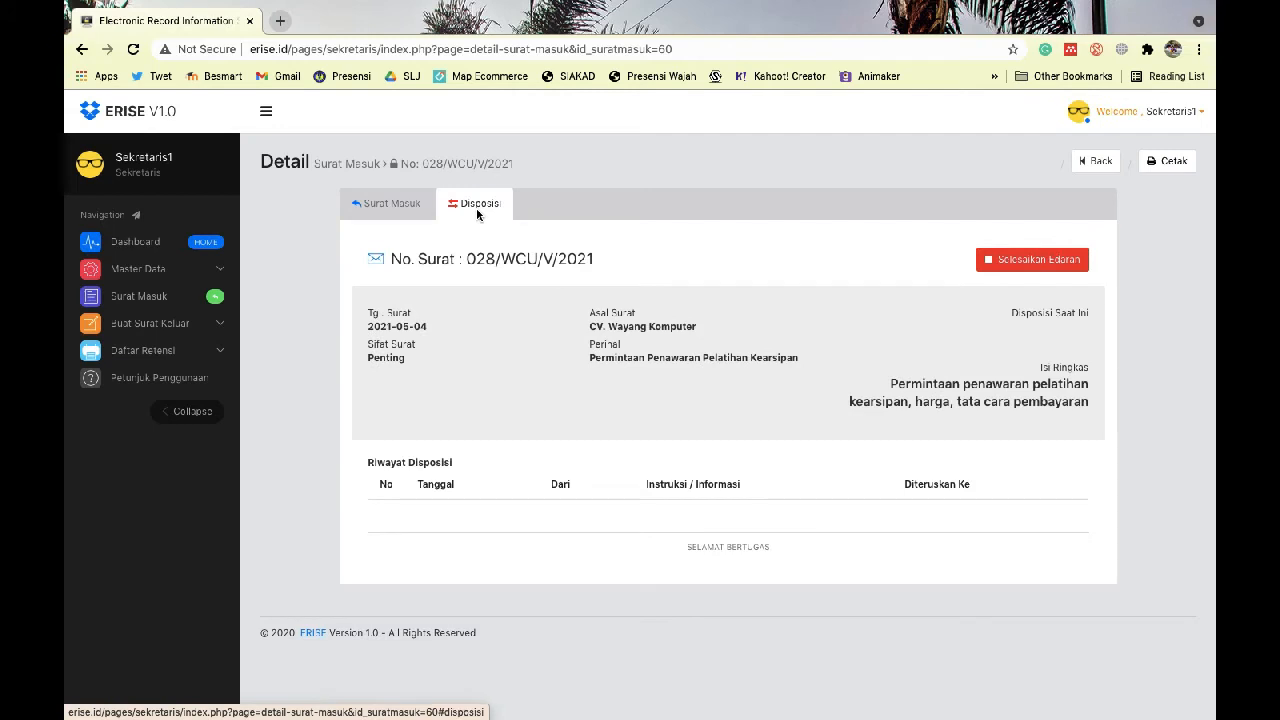
left_click(405, 207)
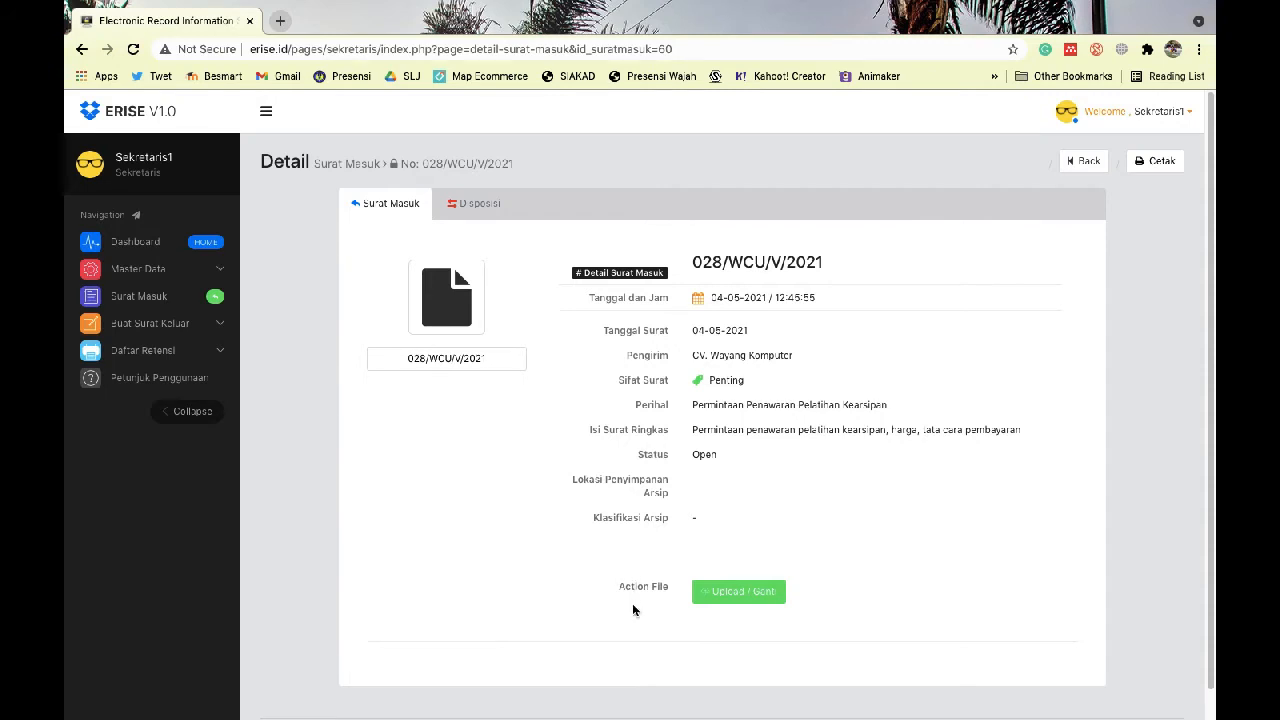
Step: Upload the request letter PDF from the DATA drive as the file of the incoming letter
left_click(737, 593)
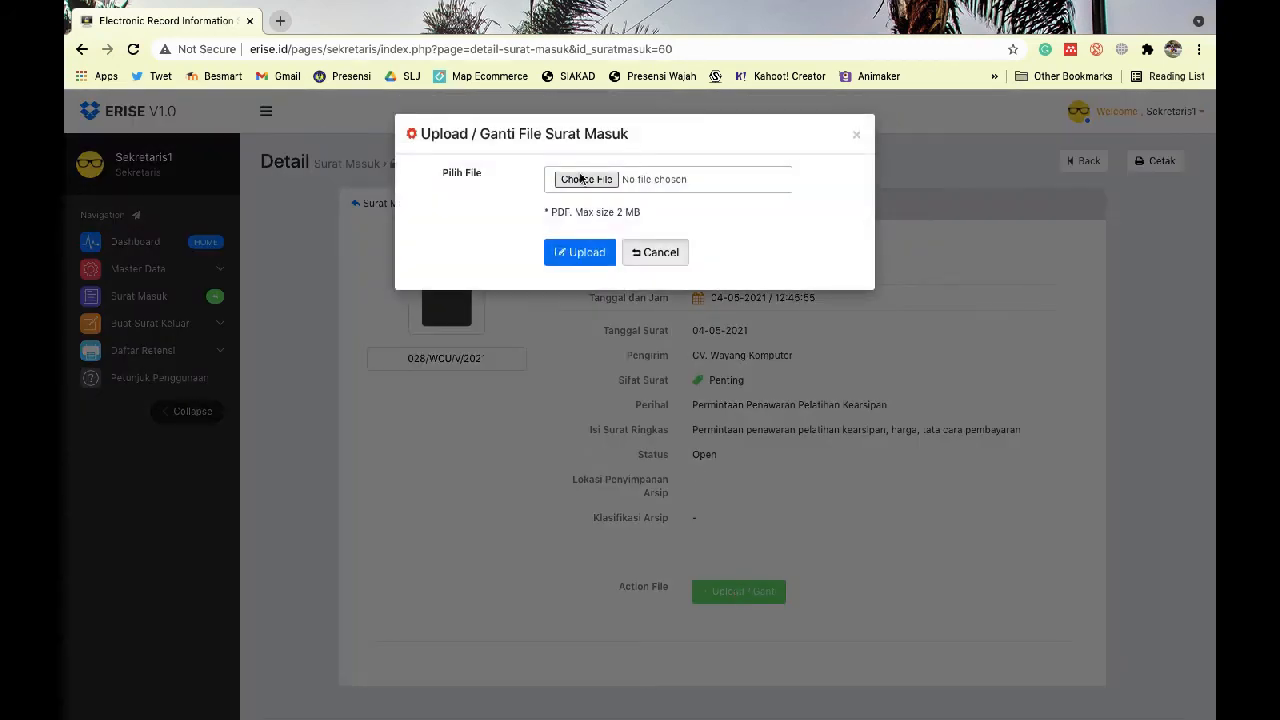
left_click(585, 180)
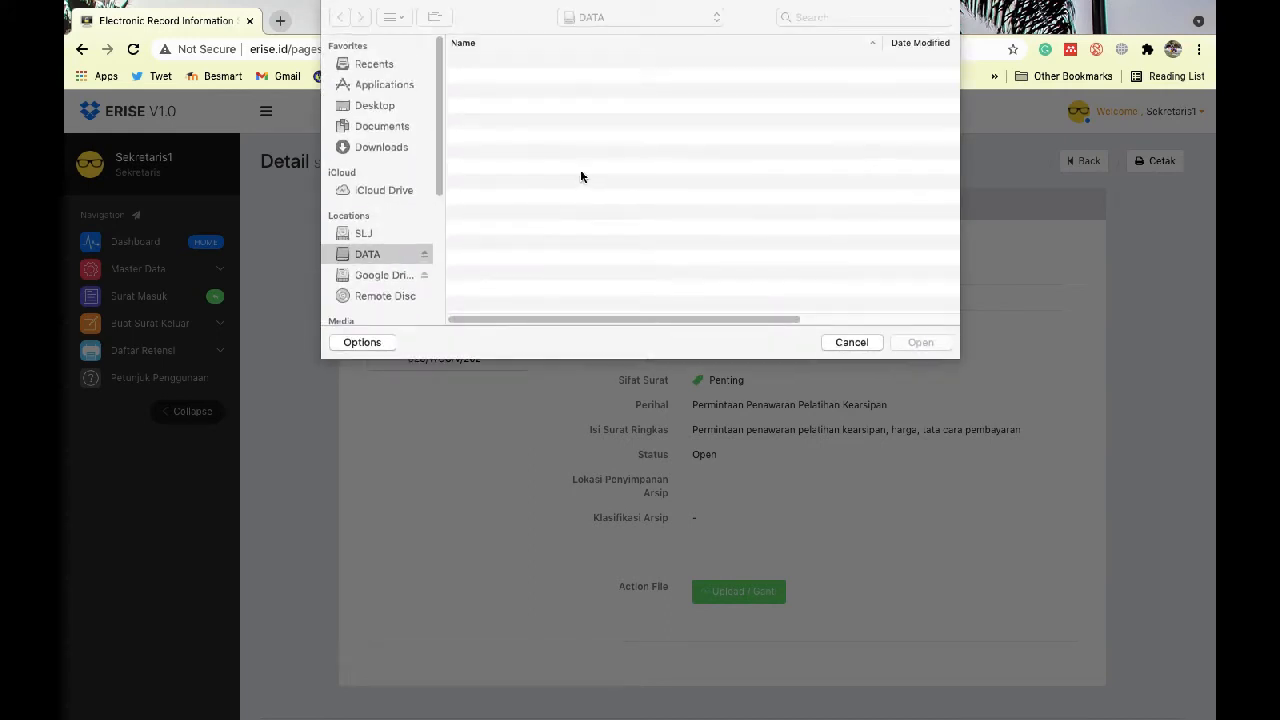
double_click(623, 61)
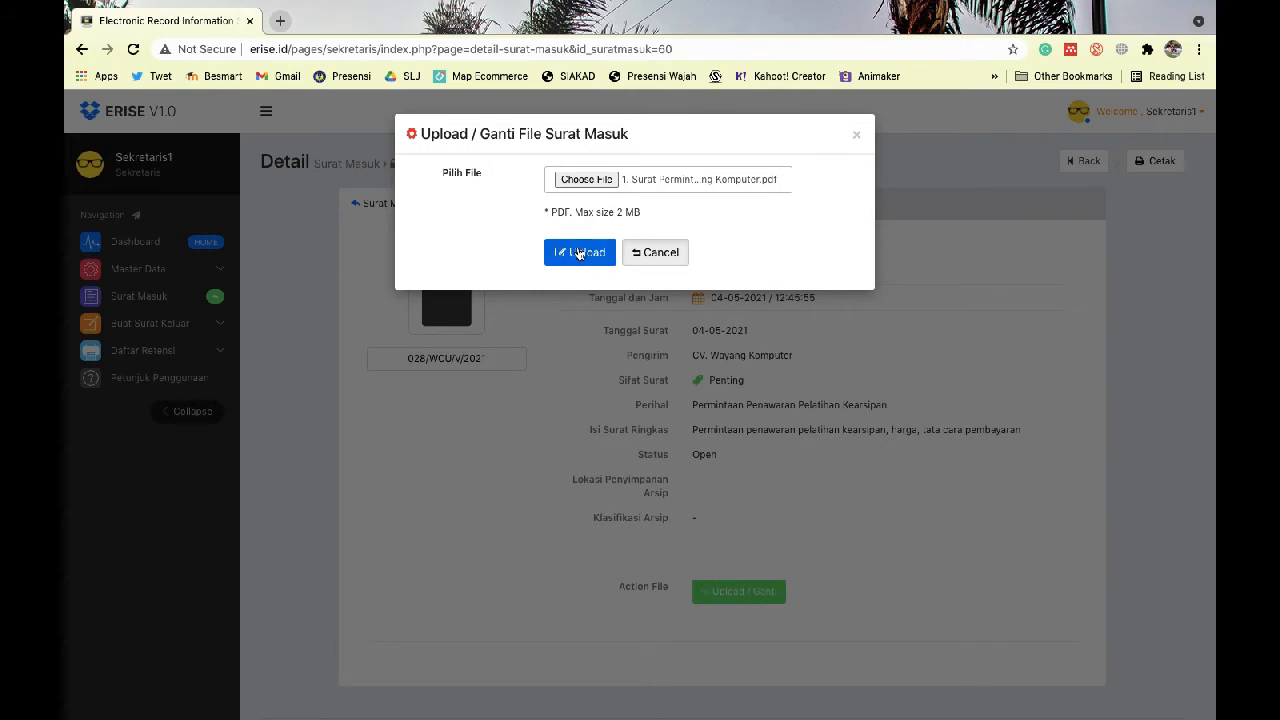
left_click(578, 253)
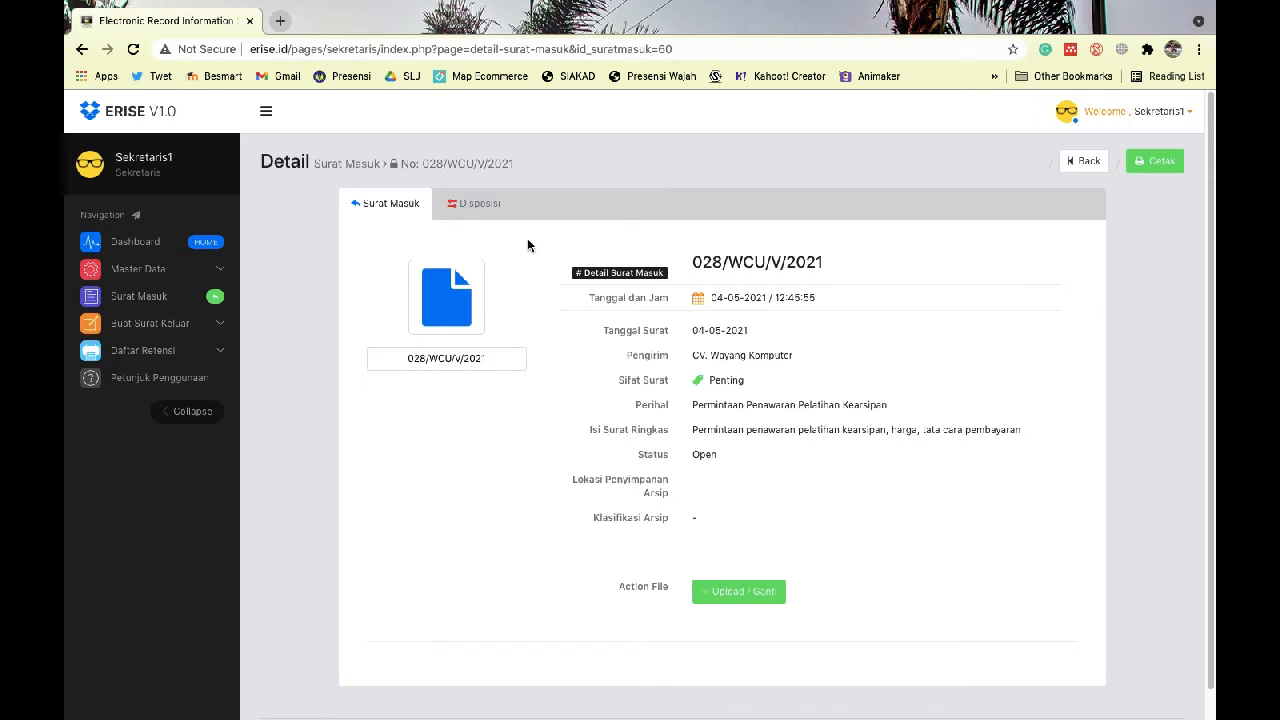
Step: Read through the uploaded letter document and review the letter's Disposisi information
left_click(441, 301)
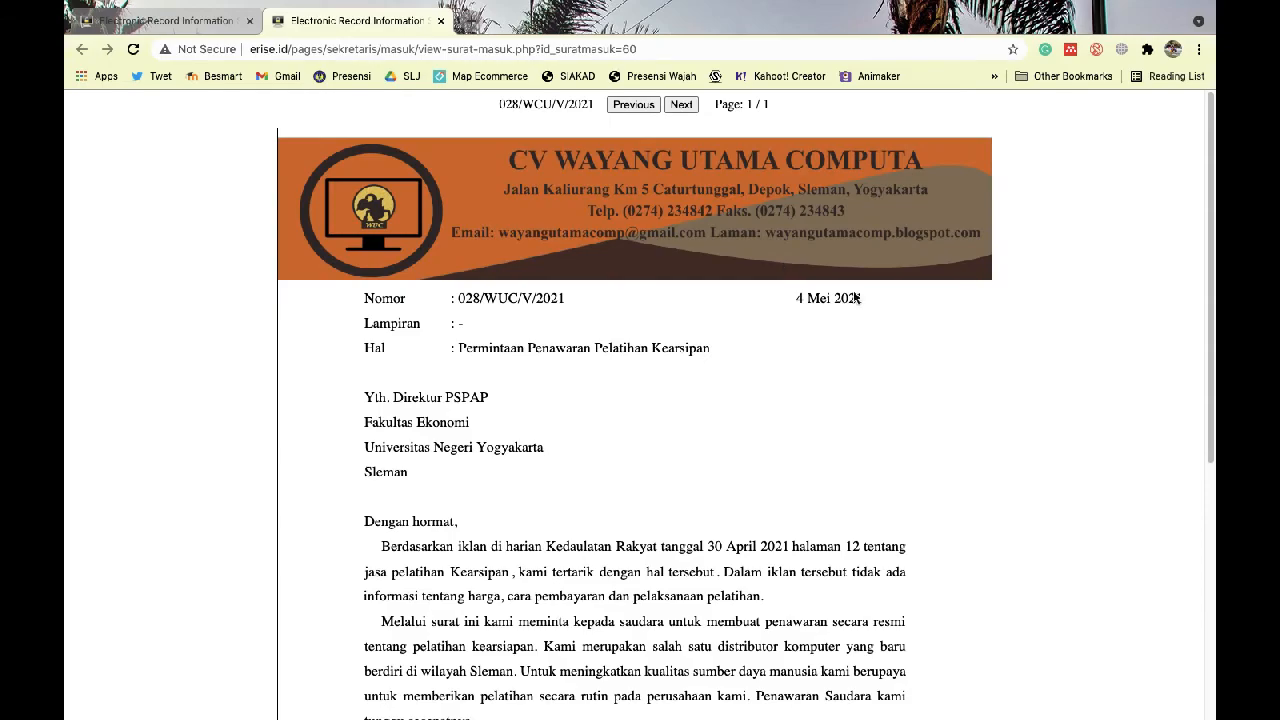
scroll(1006, 359, "down", 3)
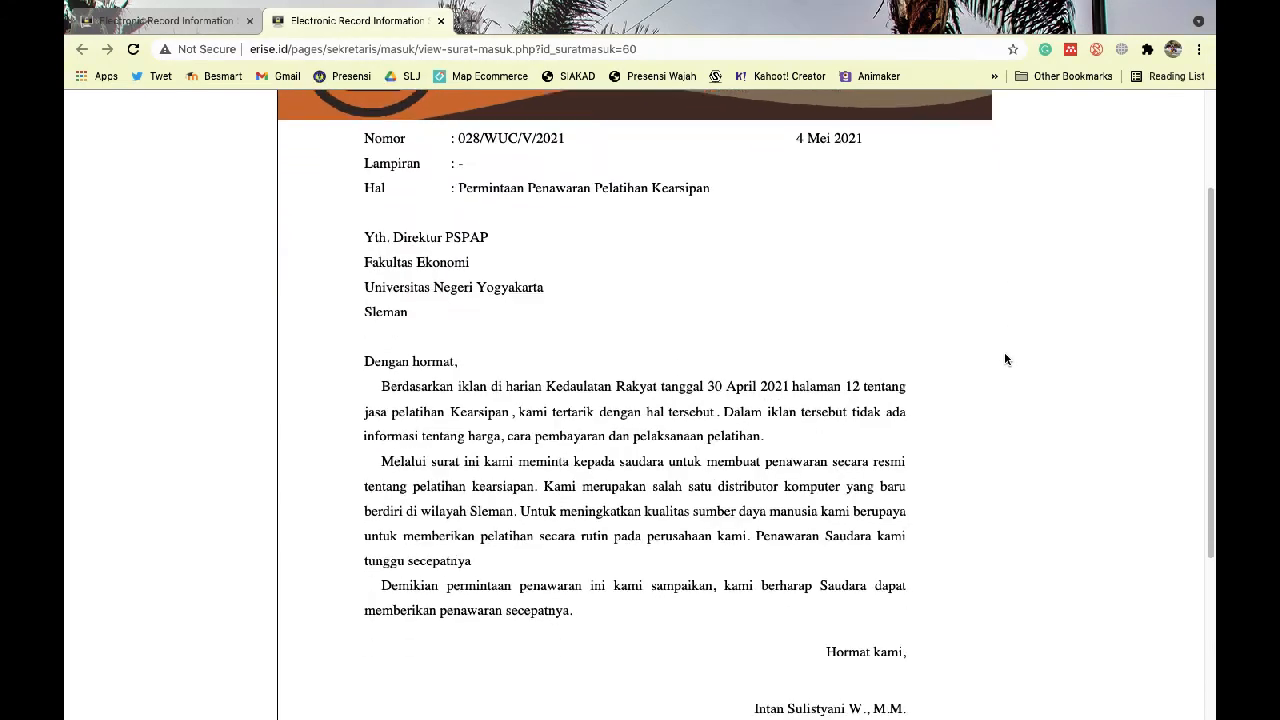
scroll(1006, 359, "down", 3)
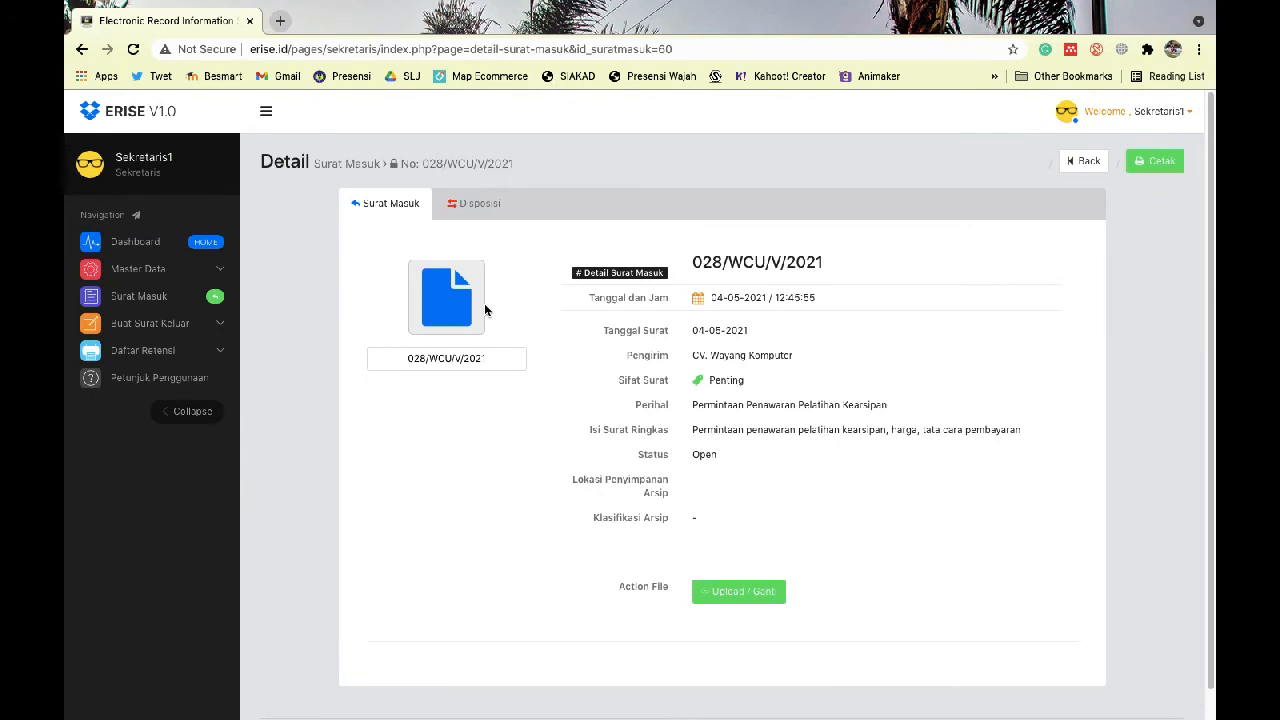
left_click(478, 205)
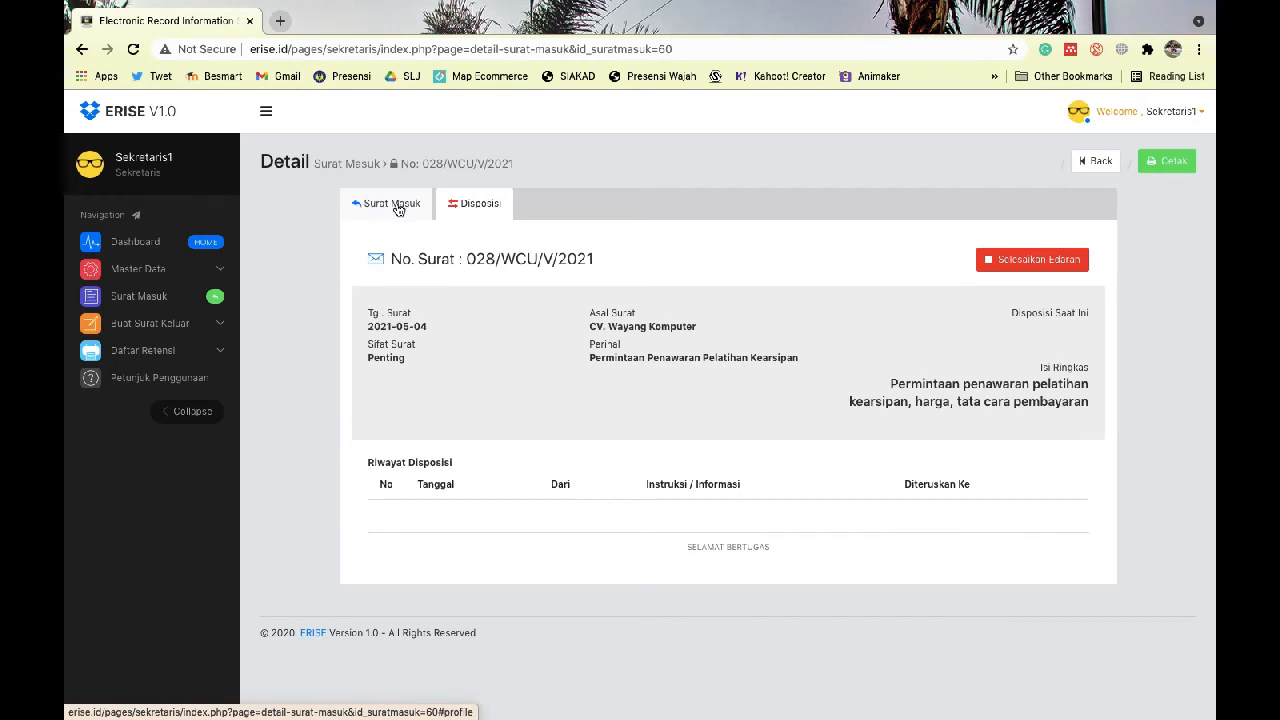
left_click(398, 206)
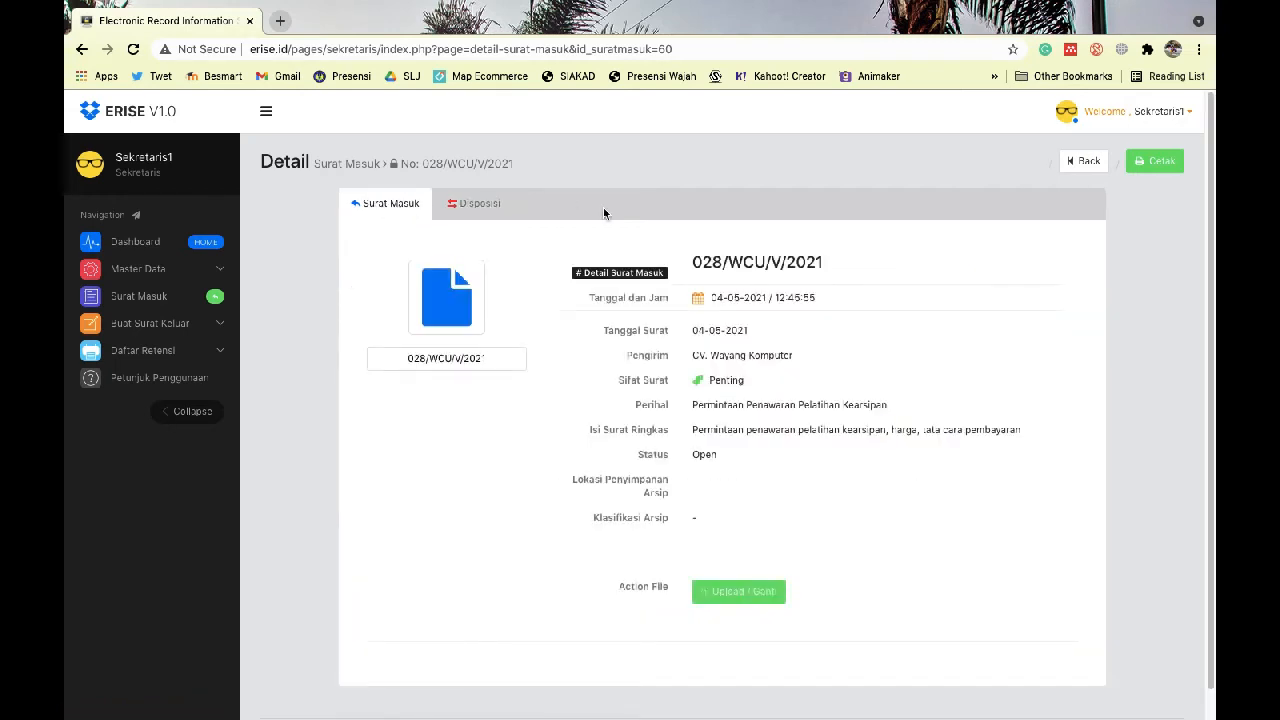
Step: Return to the incoming letters list and start the initial disposition of letter 028/WCU/V/2021 with Pimpinan - Pimpinan1 as recipient
left_click(1081, 163)
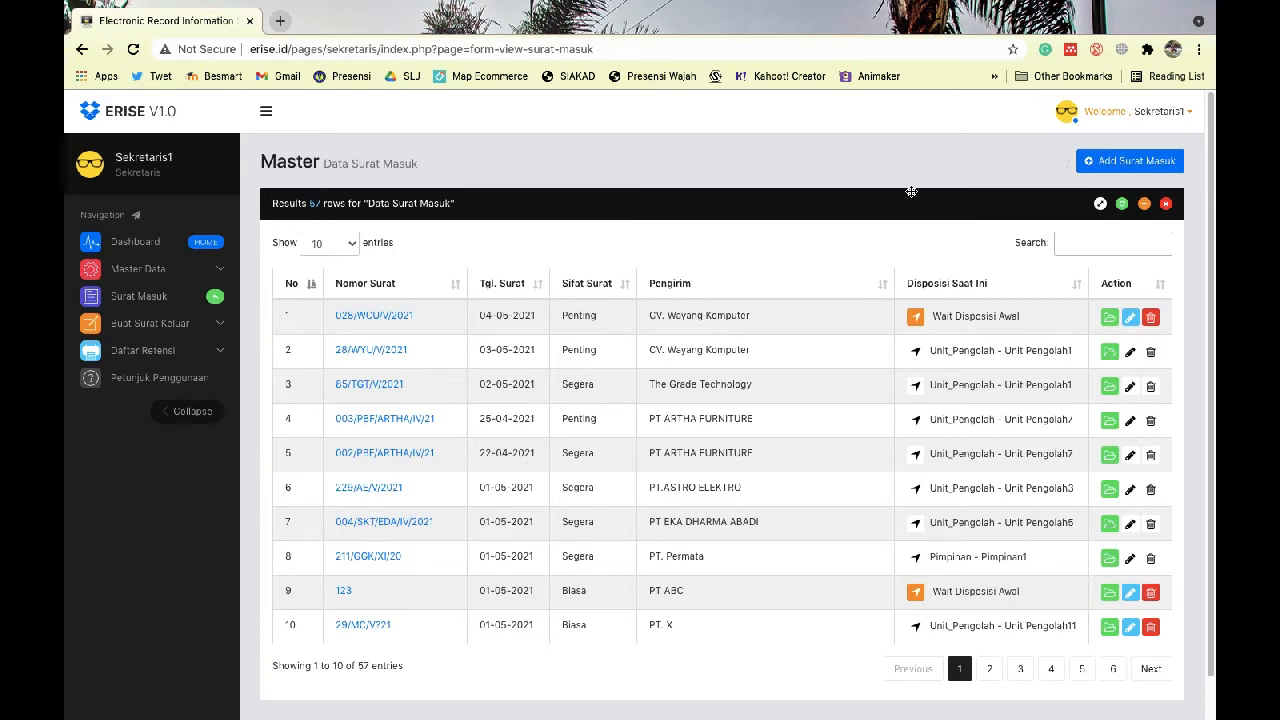
left_click(914, 320)
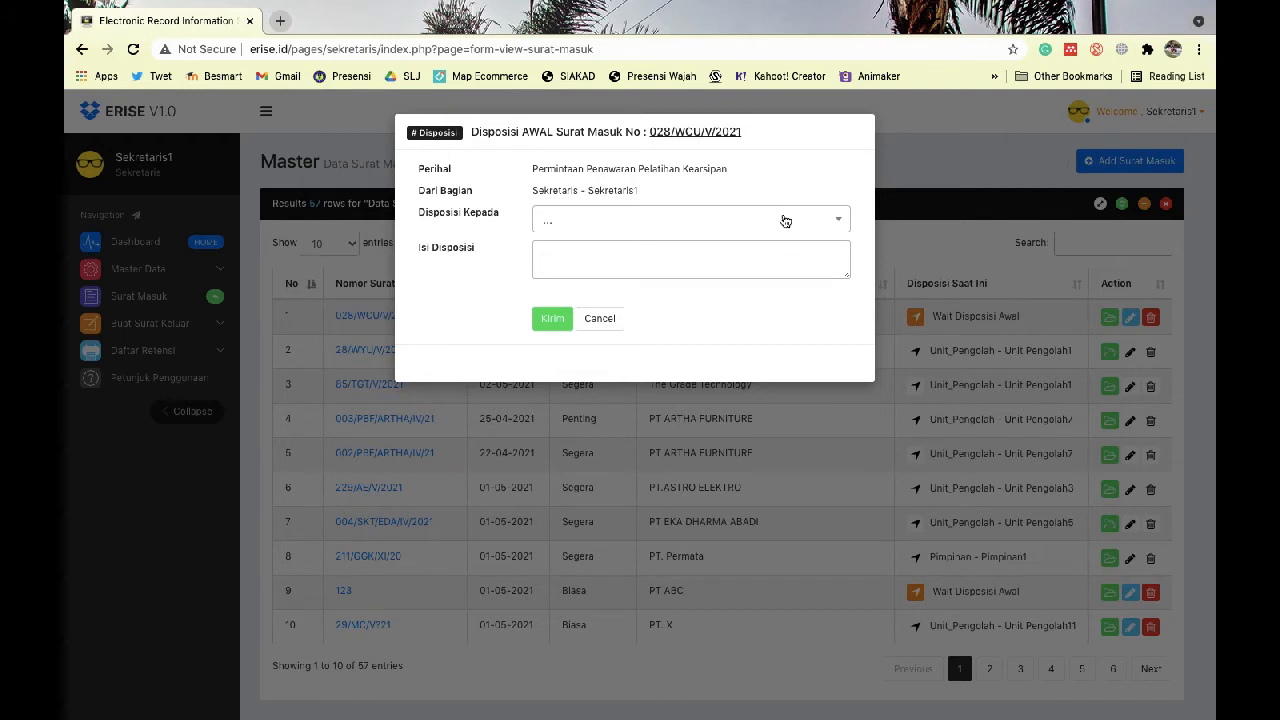
left_click(785, 221)
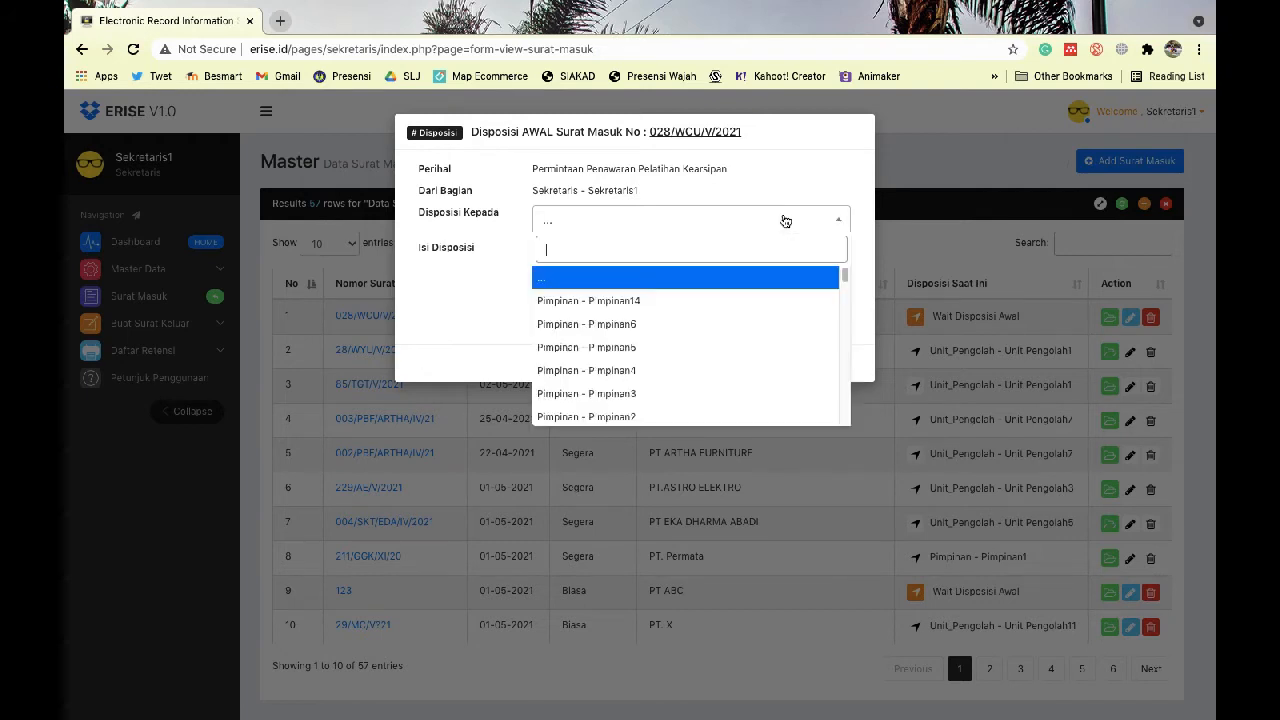
type("pimpinan")
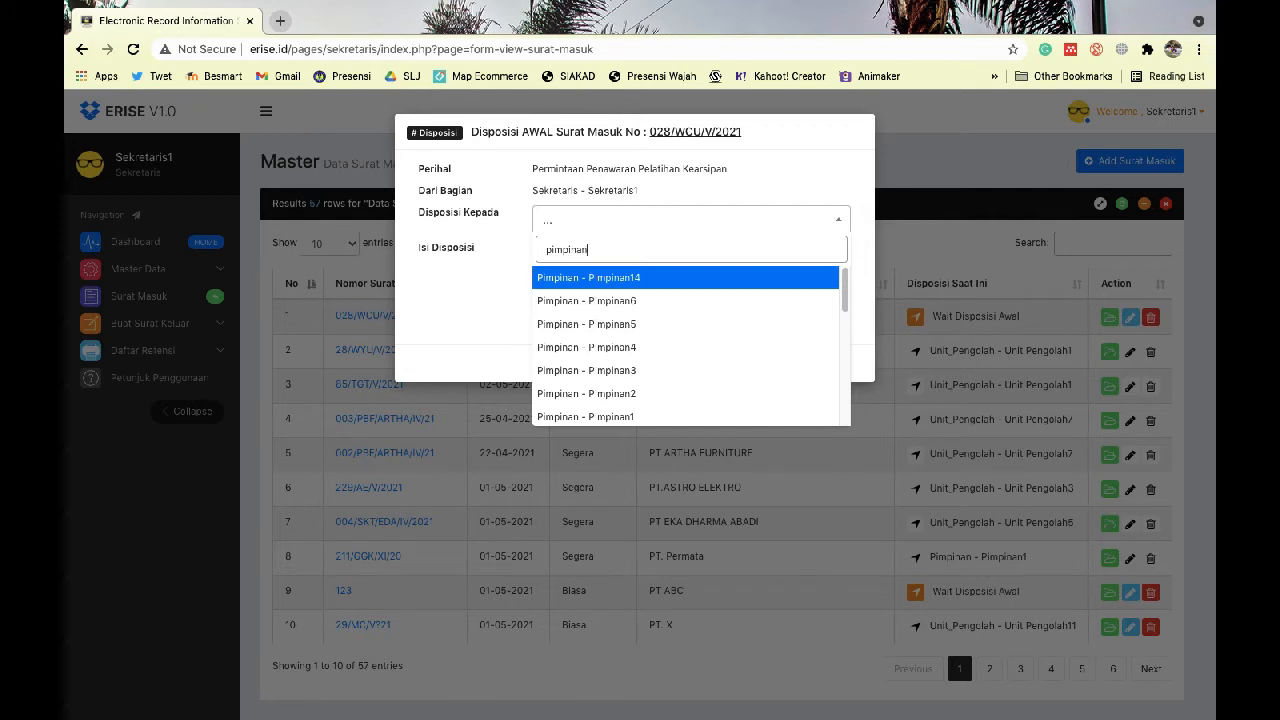
left_click(703, 417)
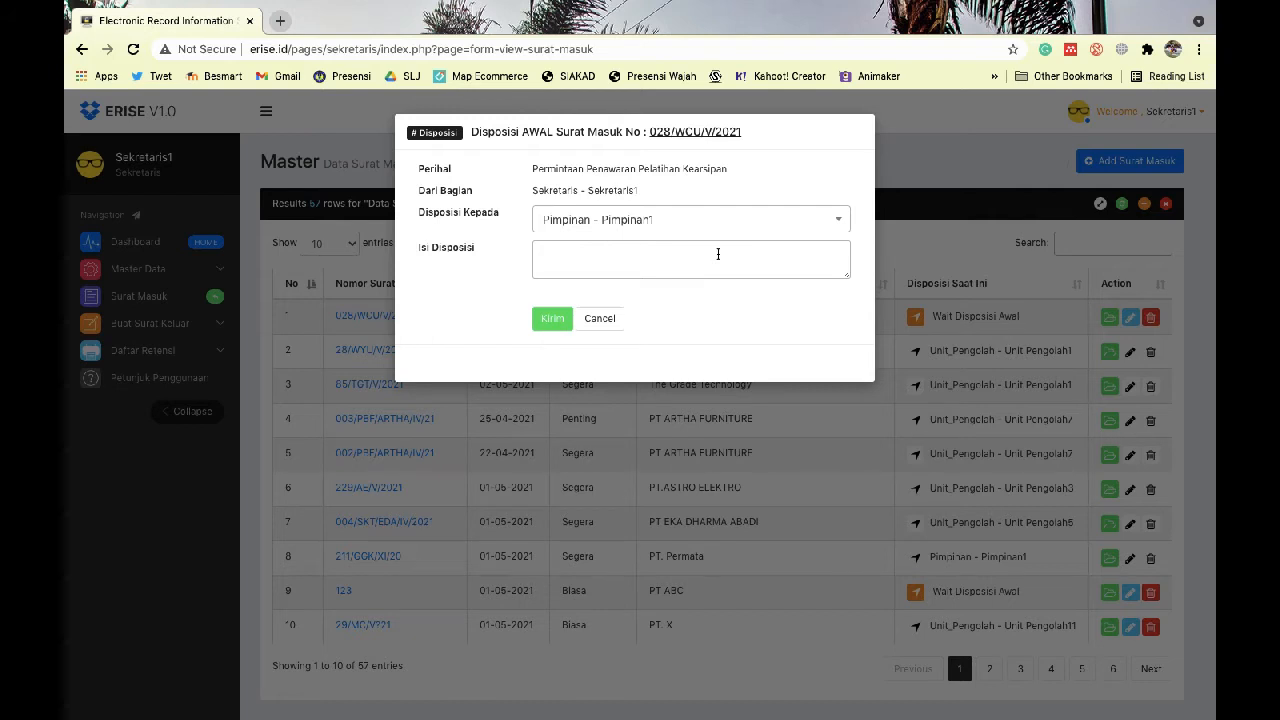
Step: Enter "Mohon pengarahan terhadap surat masuk" as the disposition content and send the initial disposition
left_click(689, 267)
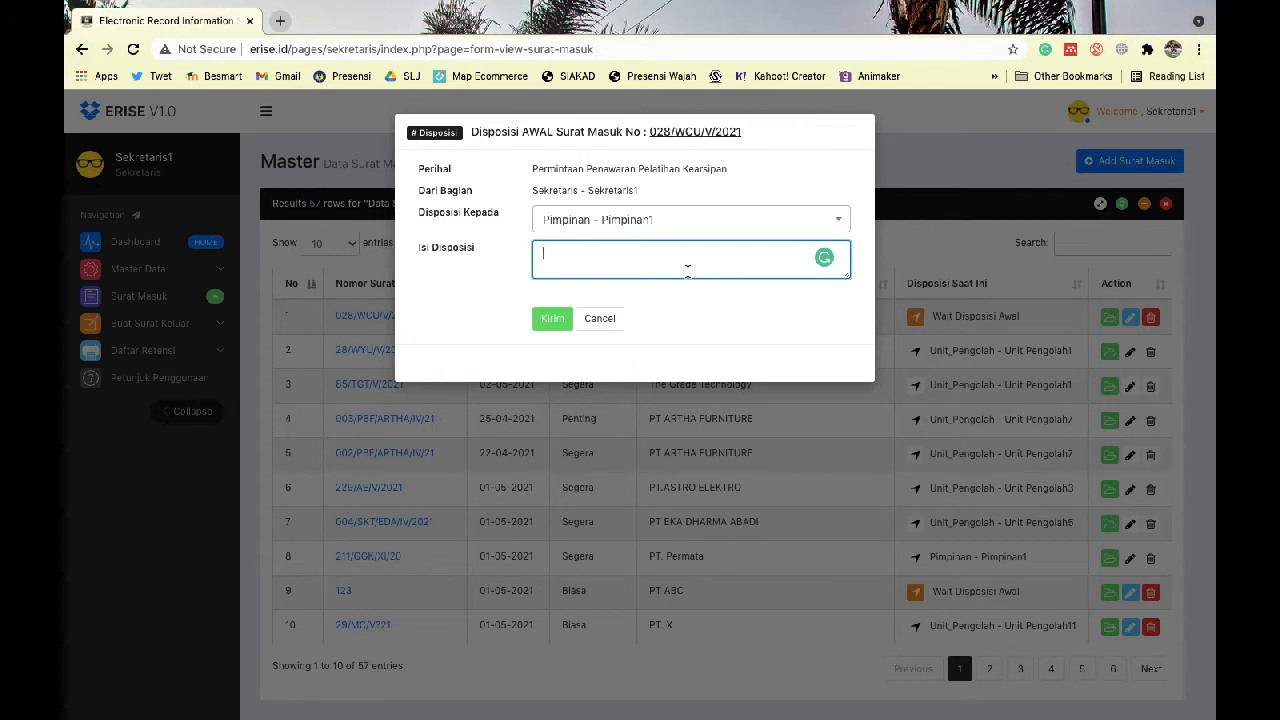
type("Mohon pengarahan terhaap sura")
key("BackSpace")
key("BackSpace")
key("BackSpace")
key("BackSpace")
key("BackSpace")
key("BackSpace")
key("BackSpace")
type("dapat")
key("BackSpace")
key("BackSpace")
key("BackSpace")
key("BackSpace")
key("BackSpace")
type("adap surat masuk")
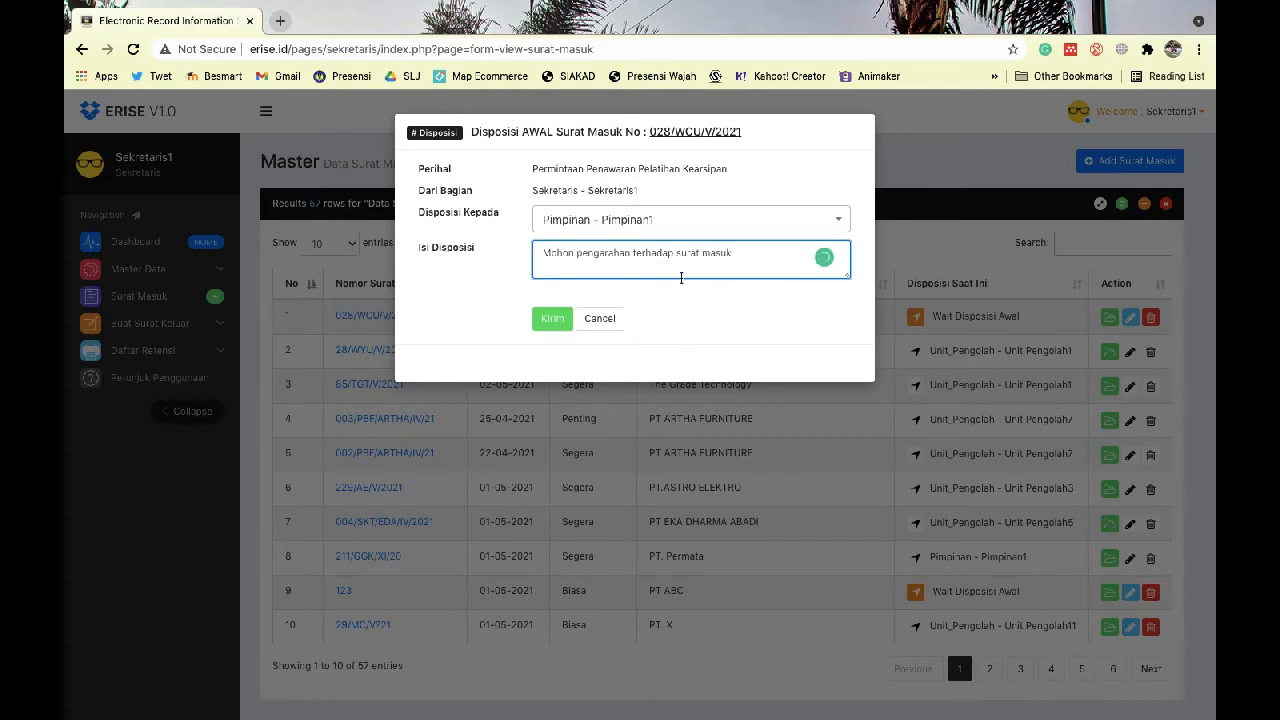
left_click(549, 329)
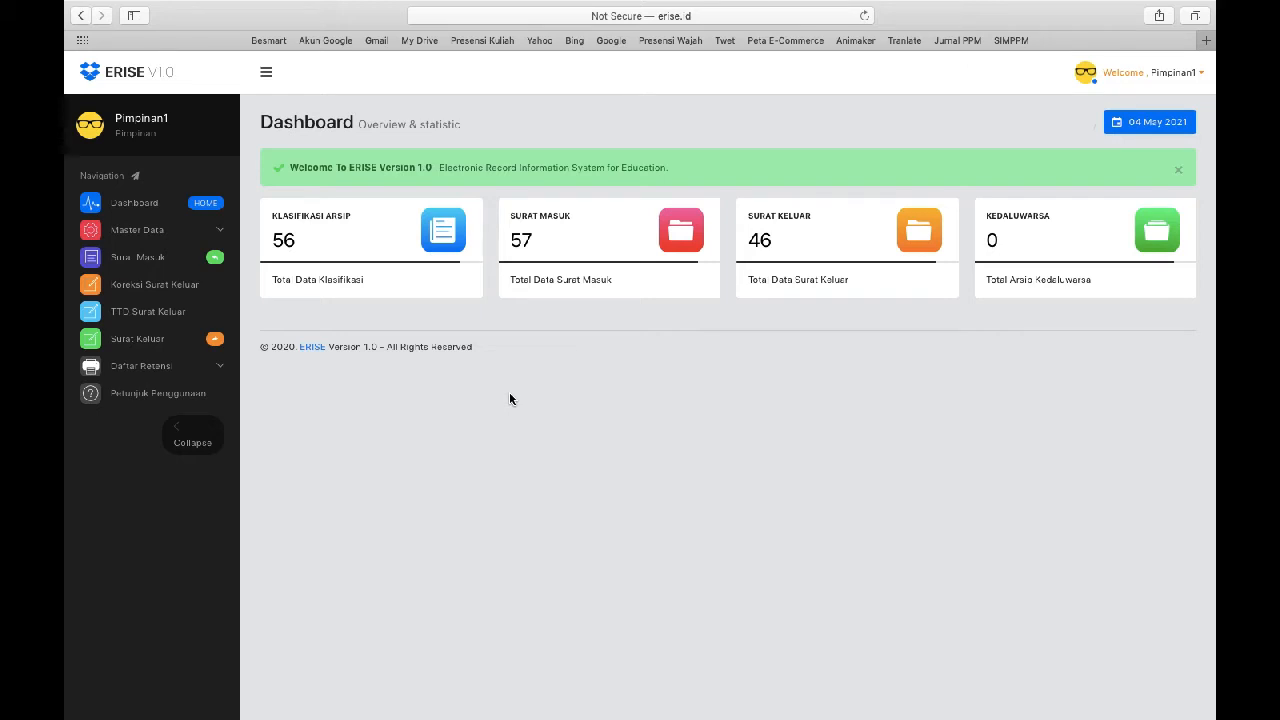
Step: In Safari, under the Pimpinan1 account, open the details of incoming letter 028/WCU/V/2021 and read its attached document
left_click(163, 259)
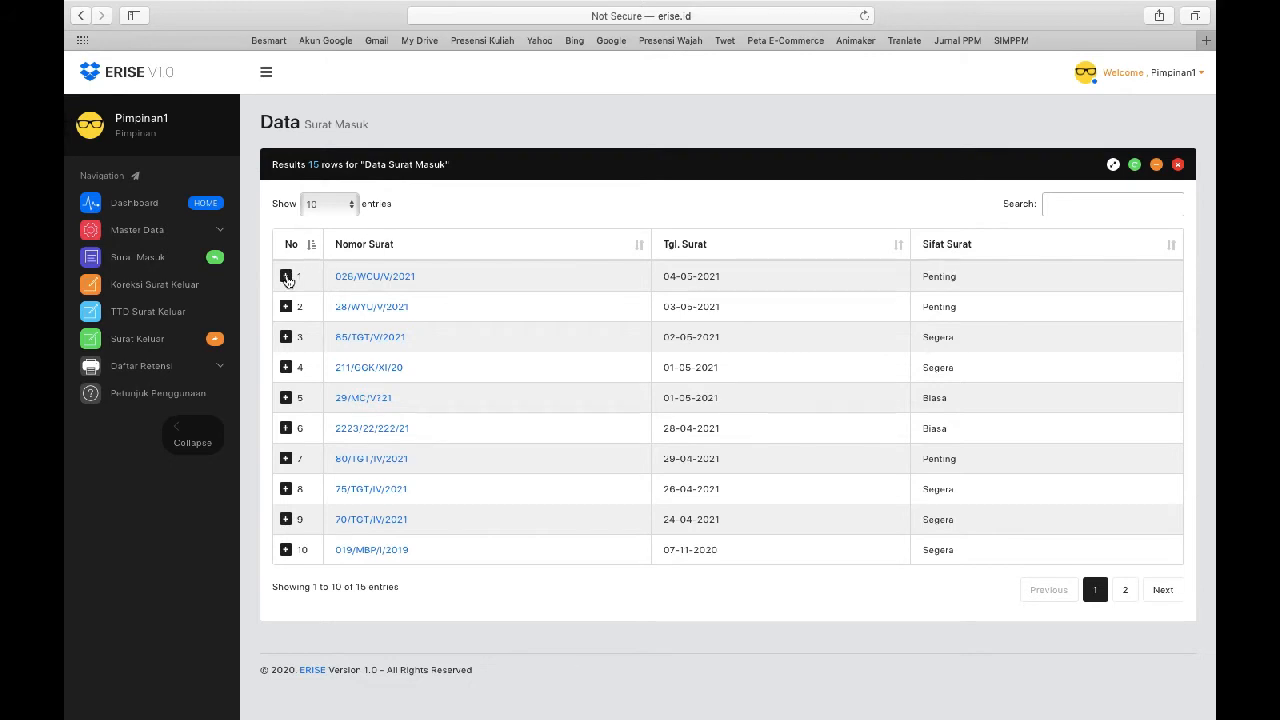
left_click(286, 277)
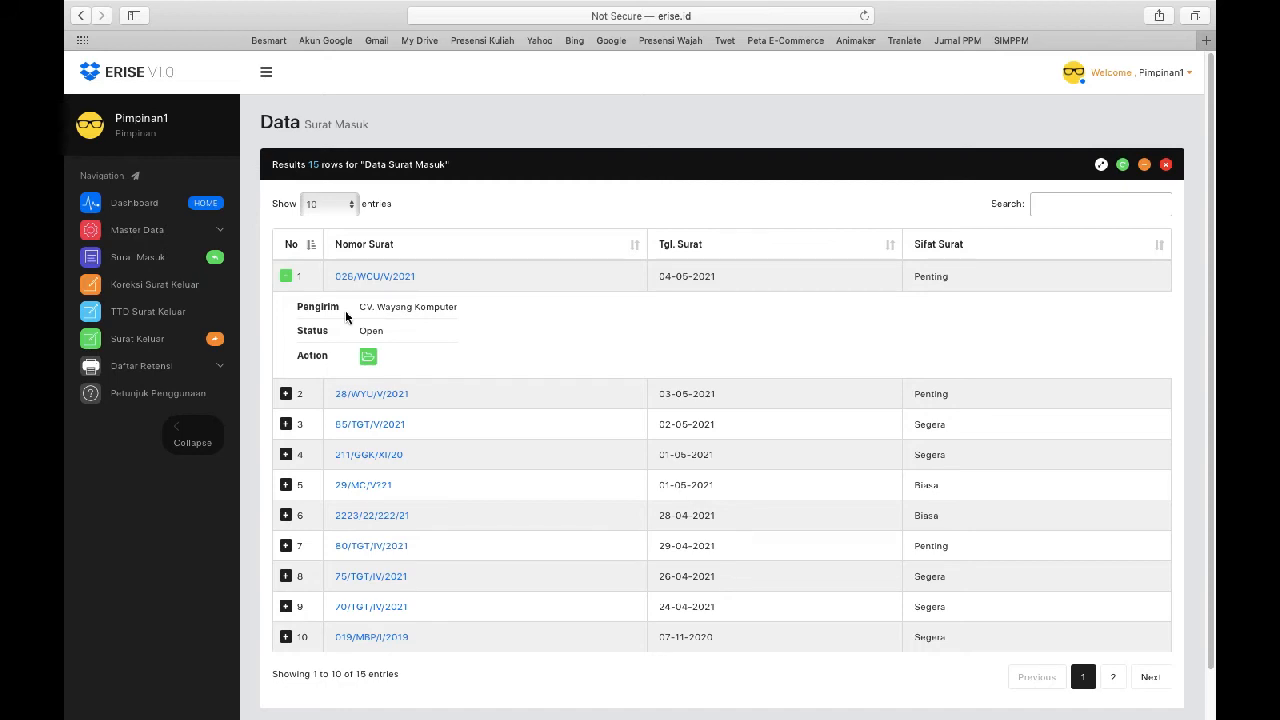
left_click(378, 277)
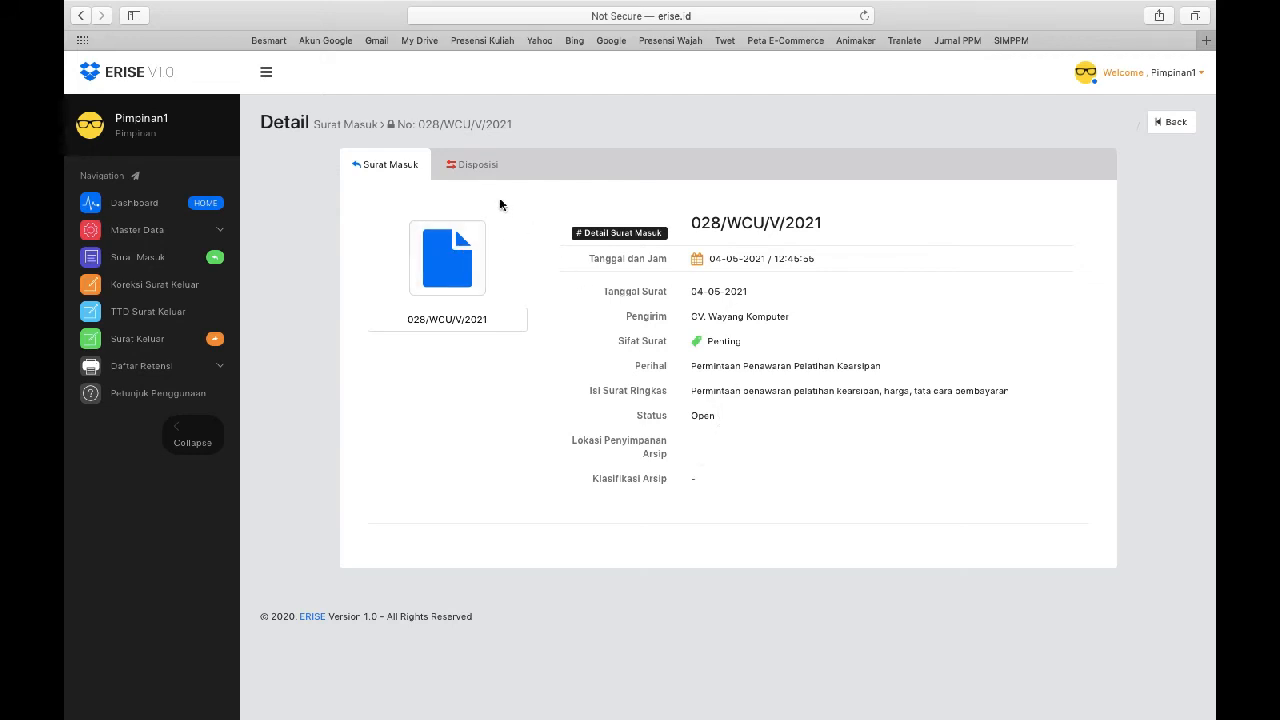
left_click(447, 265)
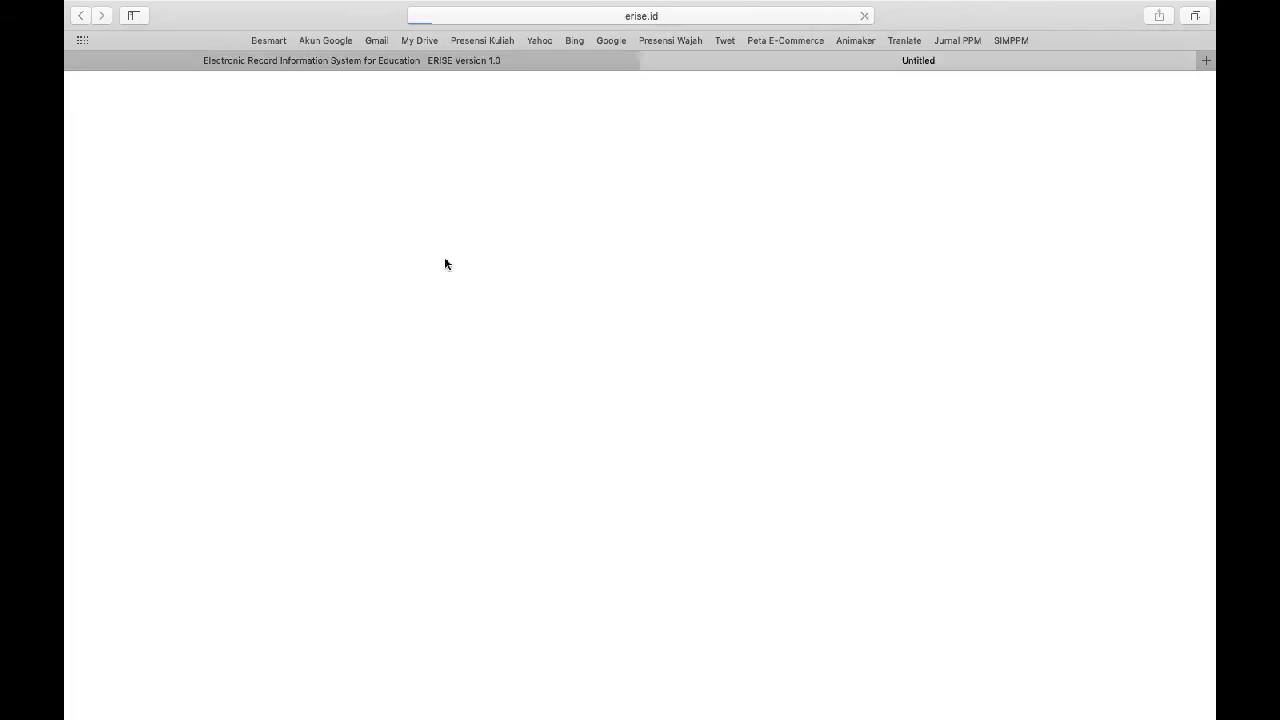
scroll(766, 291, "down", 5)
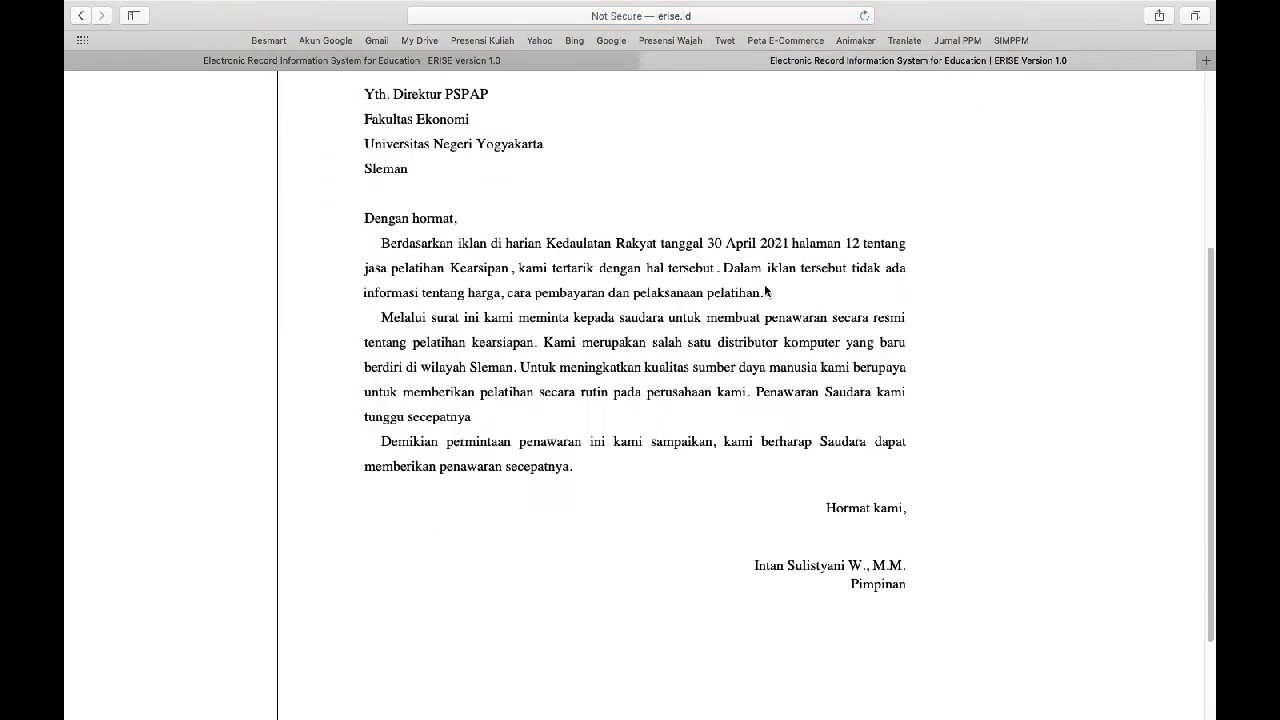
scroll(765, 291, "up", 5)
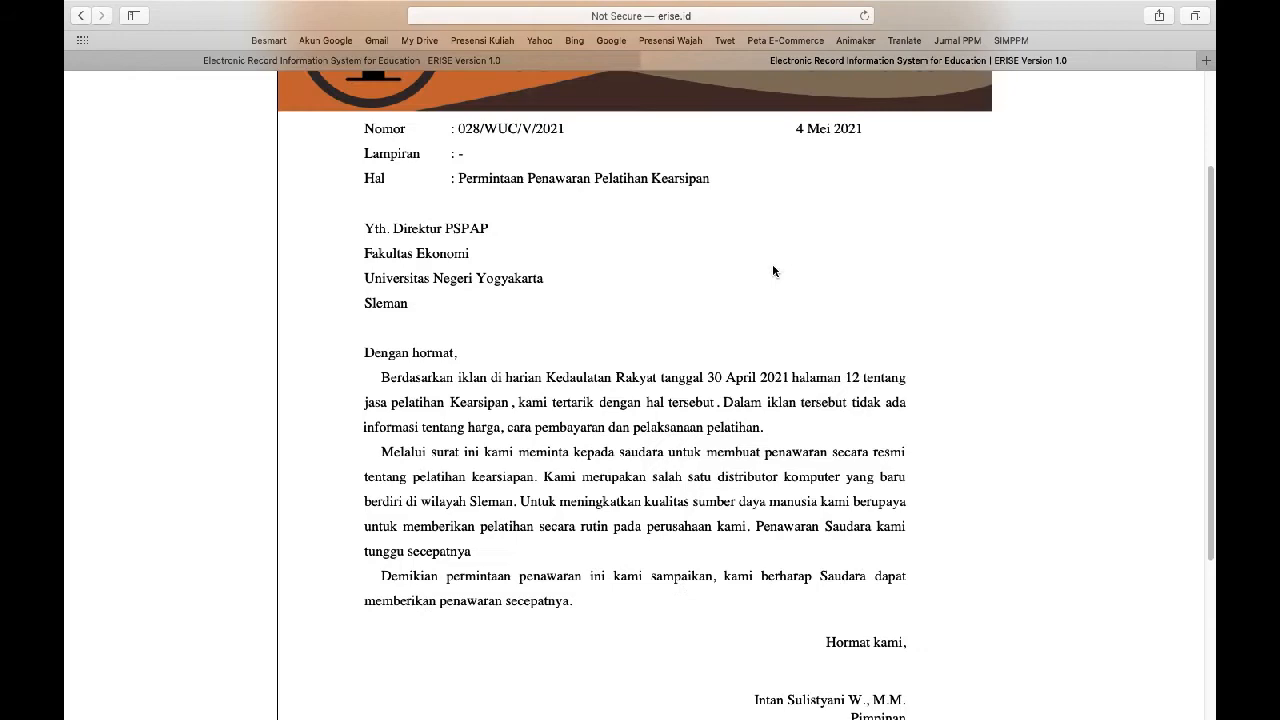
left_click(650, 61)
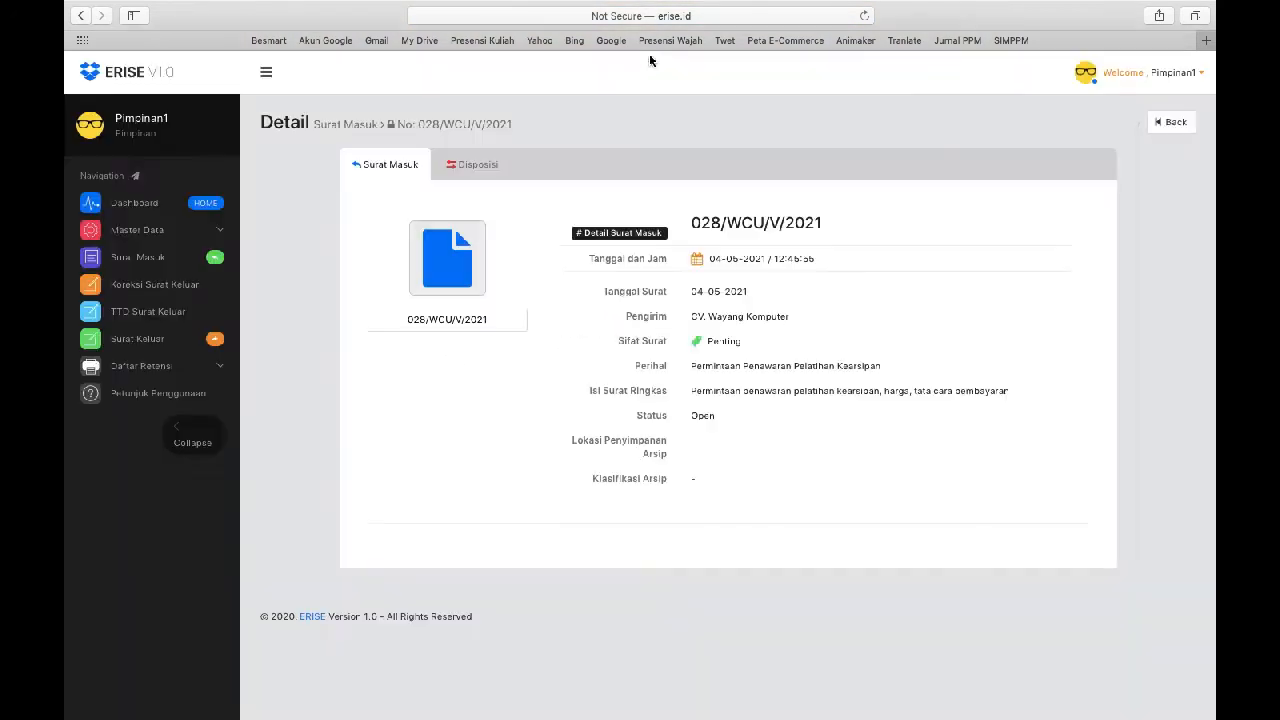
Step: Start a further disposition of letter 028/WCU/V/2021 with Unit_Pengolah - Unit Pengolah1 as recipient
left_click(500, 176)
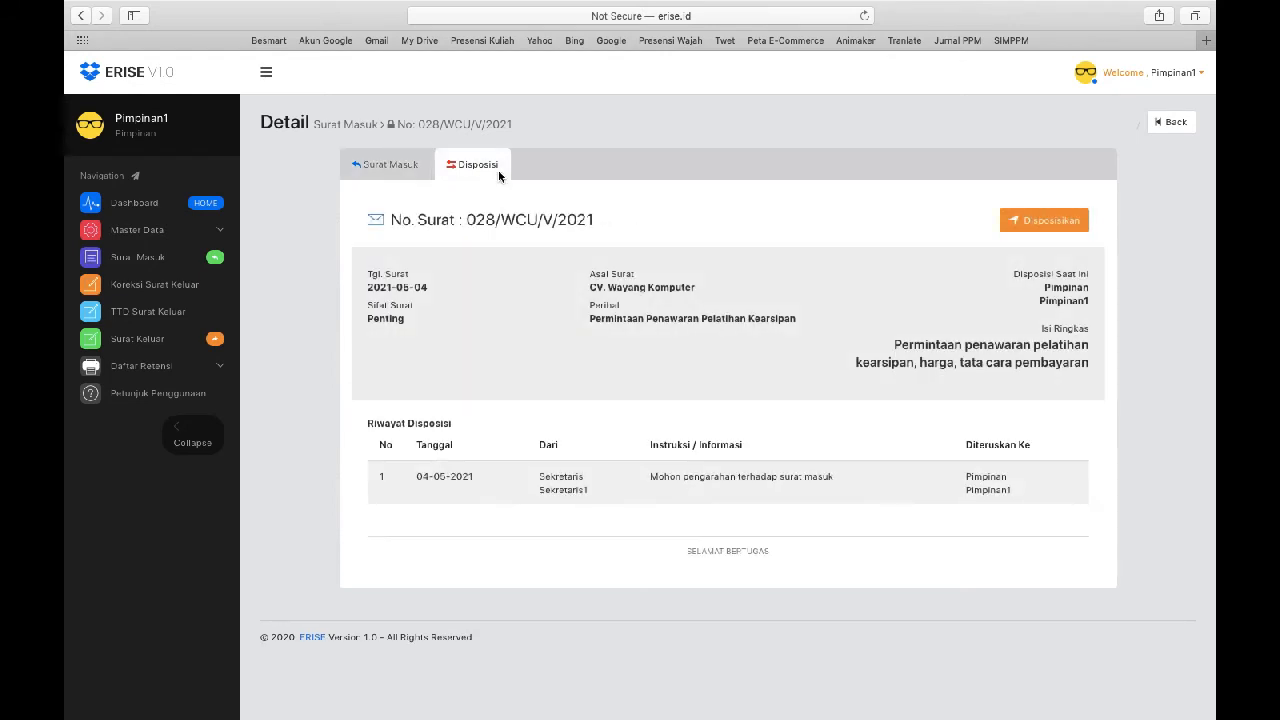
left_click(1024, 221)
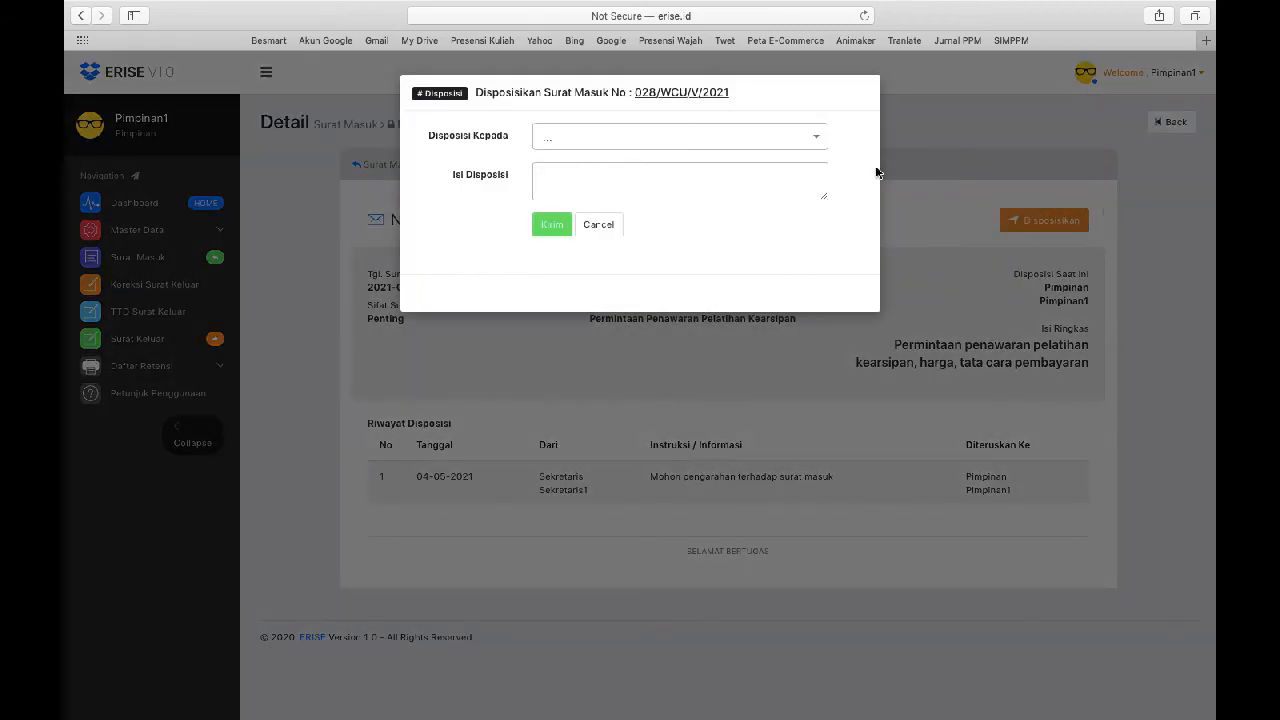
left_click(807, 139)
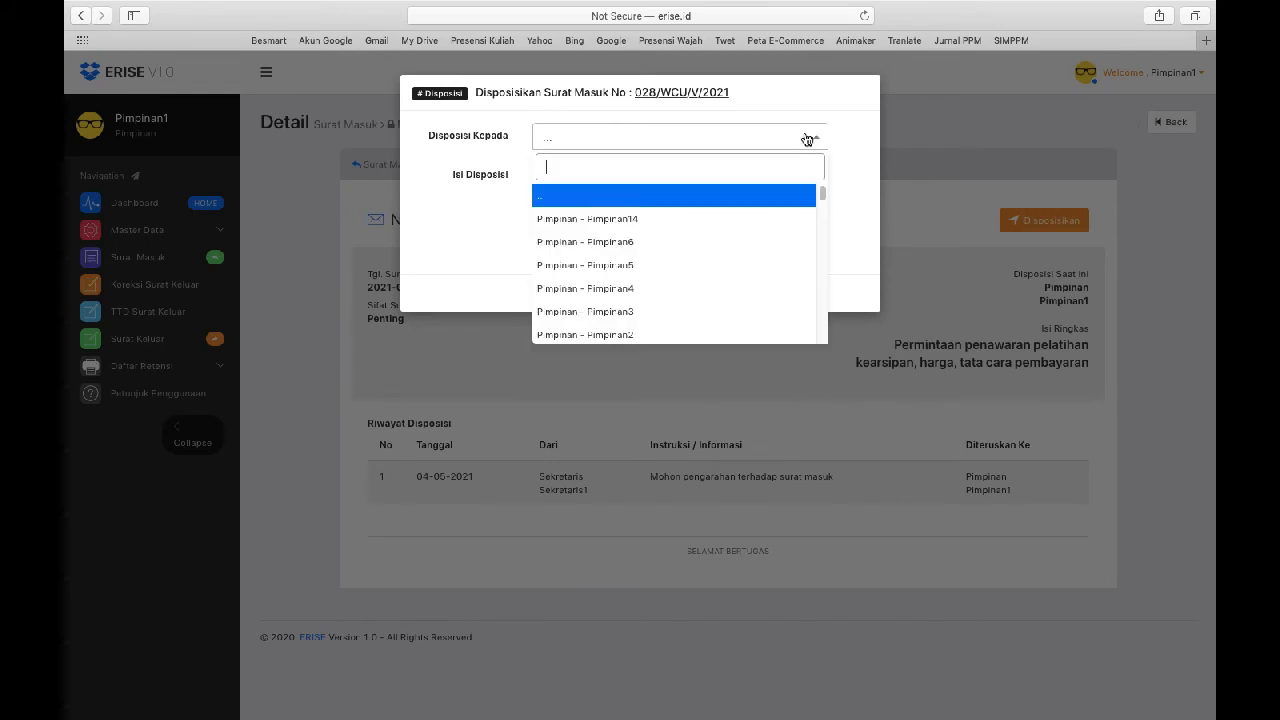
type("pengo")
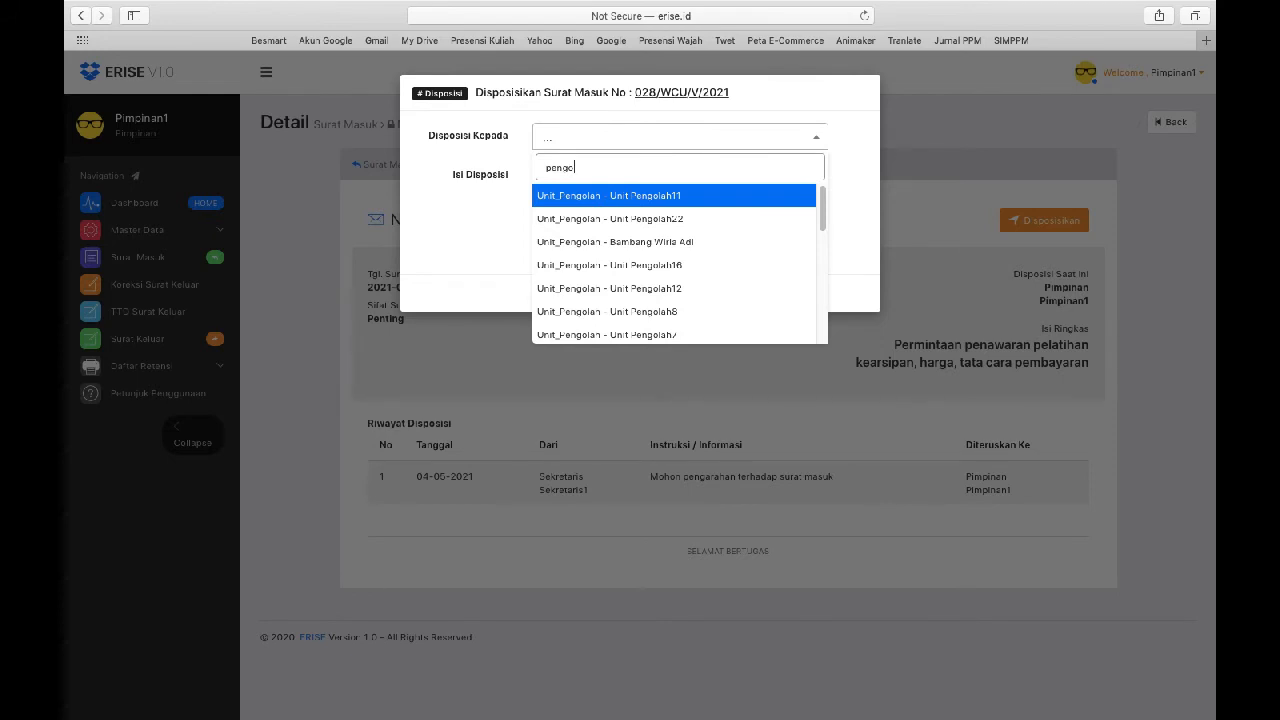
scroll(715, 314, "down", 2)
scroll(716, 314, "down", 3)
left_click(716, 314)
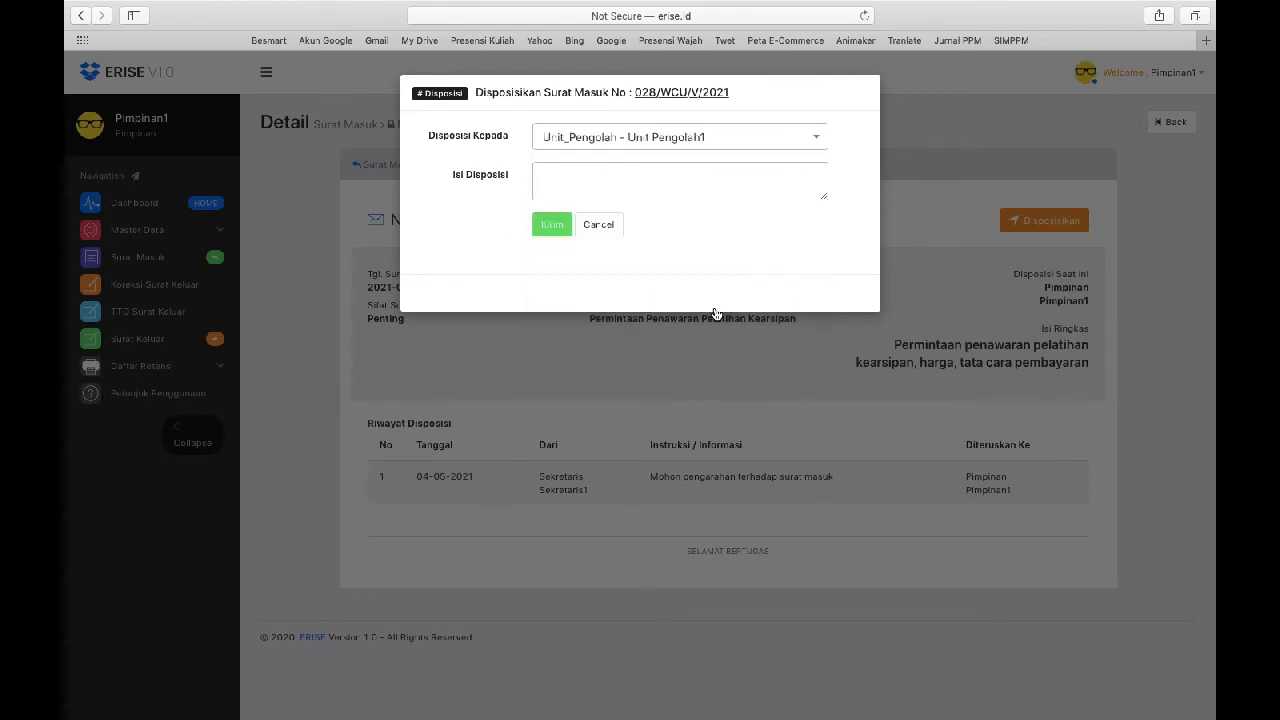
Step: Enter "Silahkan diproses, segera buatkan surat penawaran" as the disposition content and send it
left_click(734, 163)
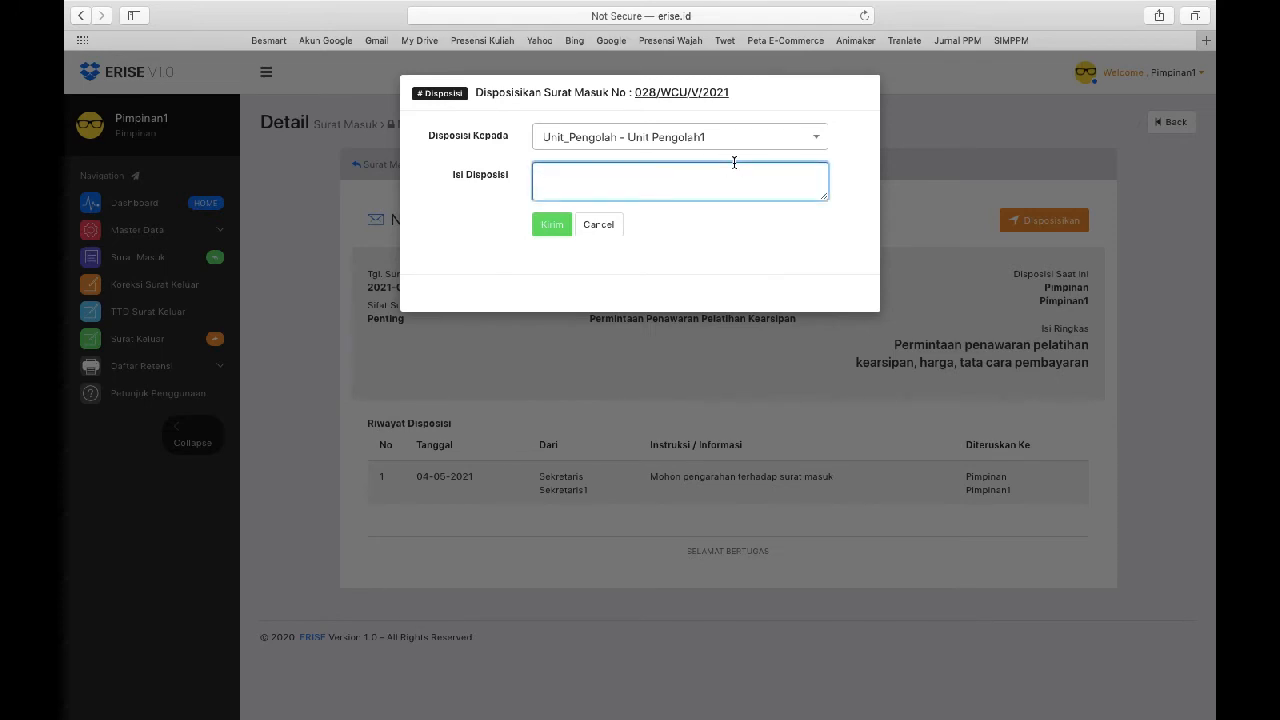
type("moho")
key("BackSpace")
key("BackSpace")
key("BackSpace")
key("BackSpace")
type("silahkan diproses")
type(", segera buatkan surat penawaran")
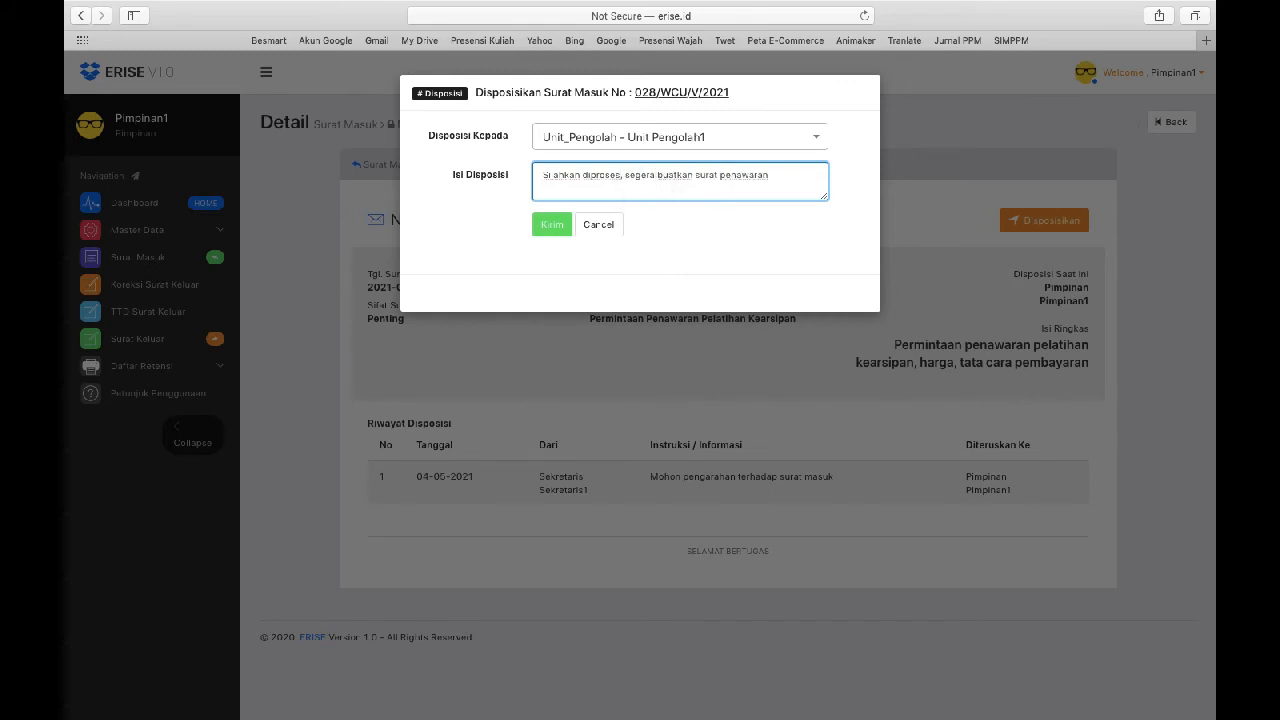
left_click(548, 229)
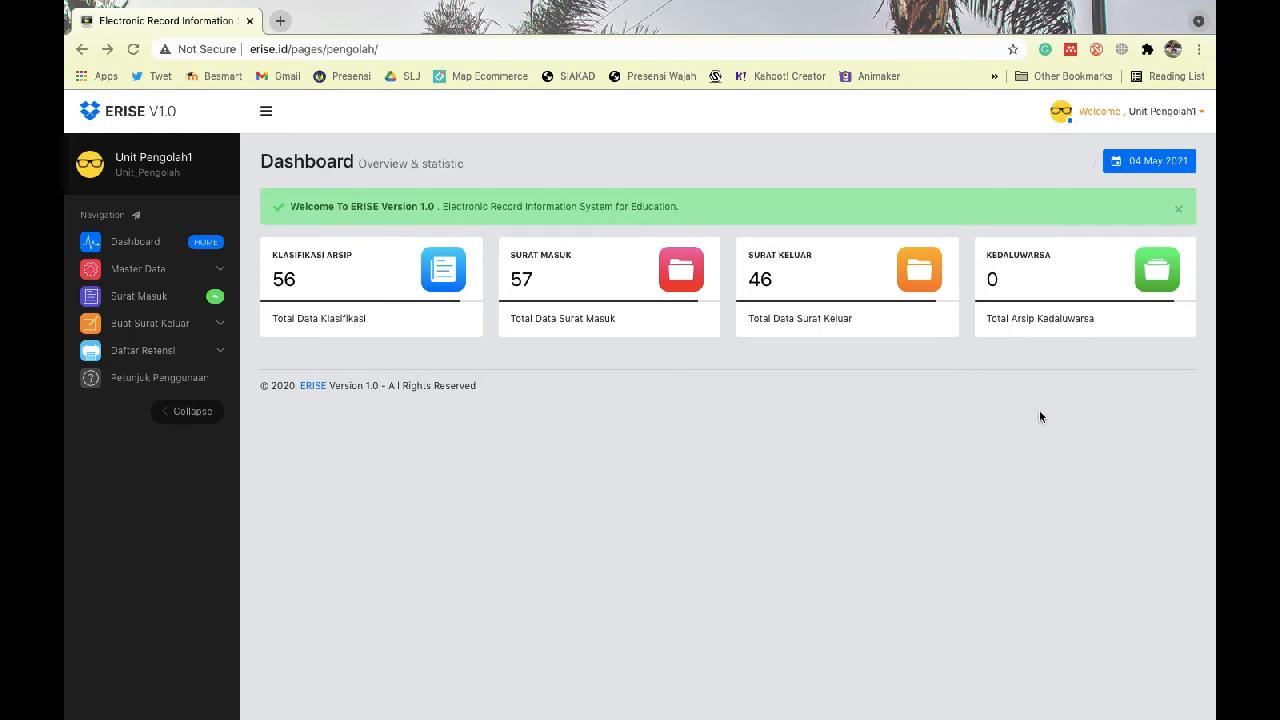
Step: In Chrome, under the Unit Pengolah1 account, open incoming letter 028/WCU/V/2021 and read through its attached document
left_click(165, 304)
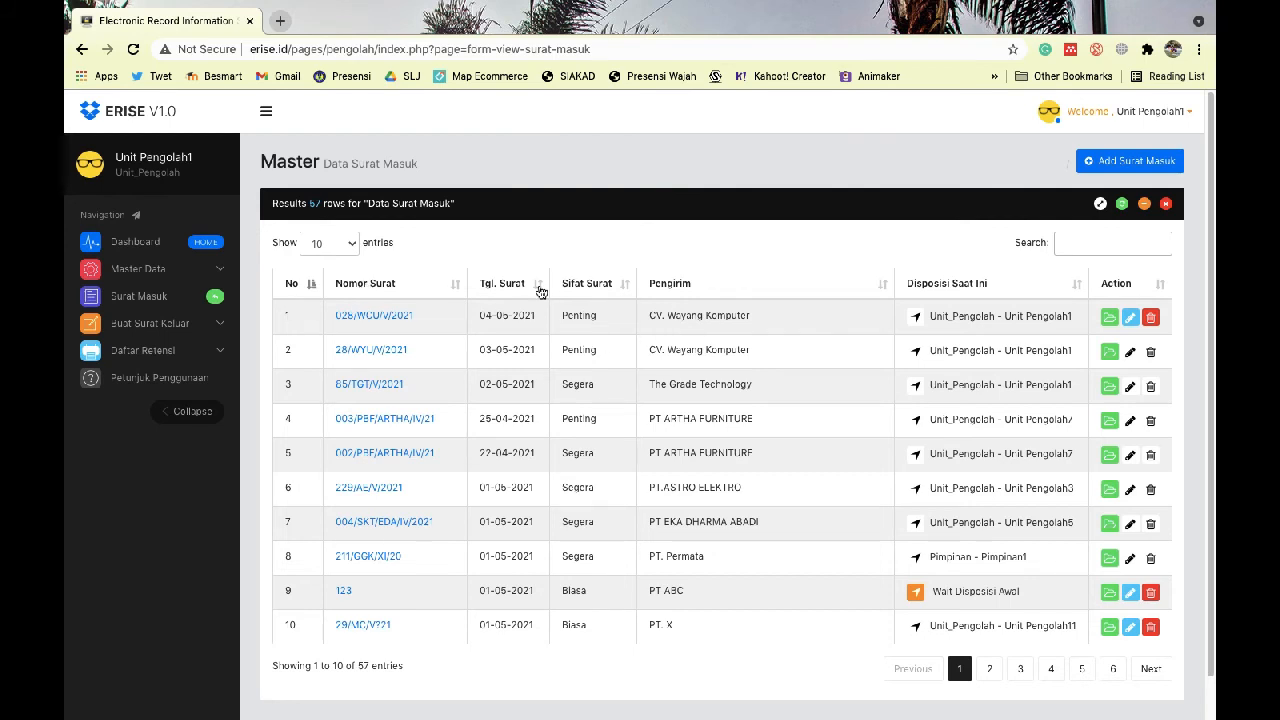
left_click(386, 316)
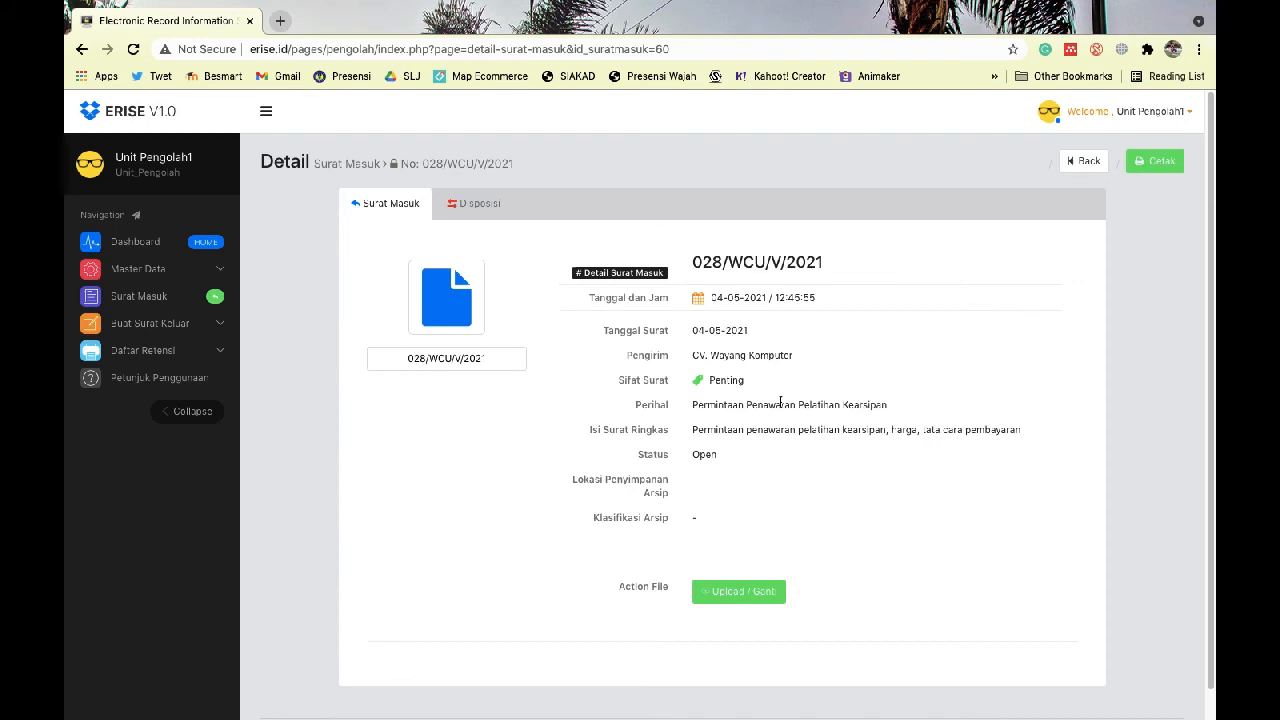
left_click(450, 302)
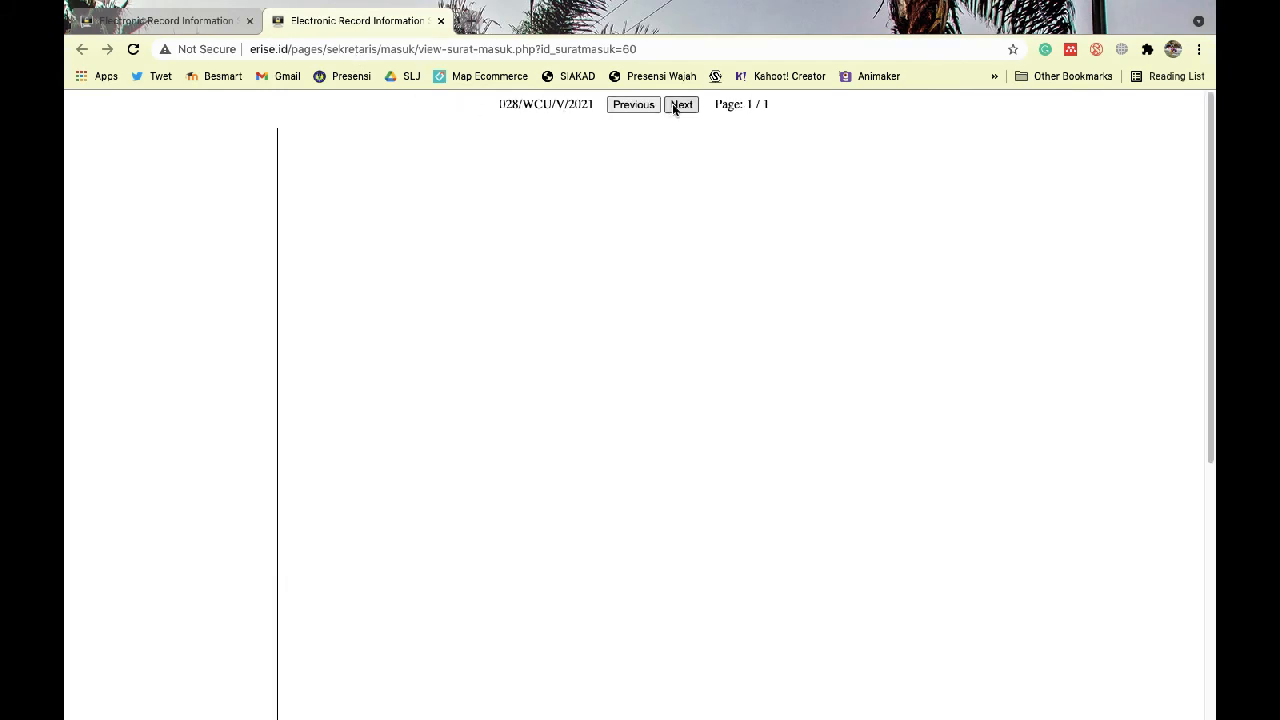
scroll(700, 250, "down", 3)
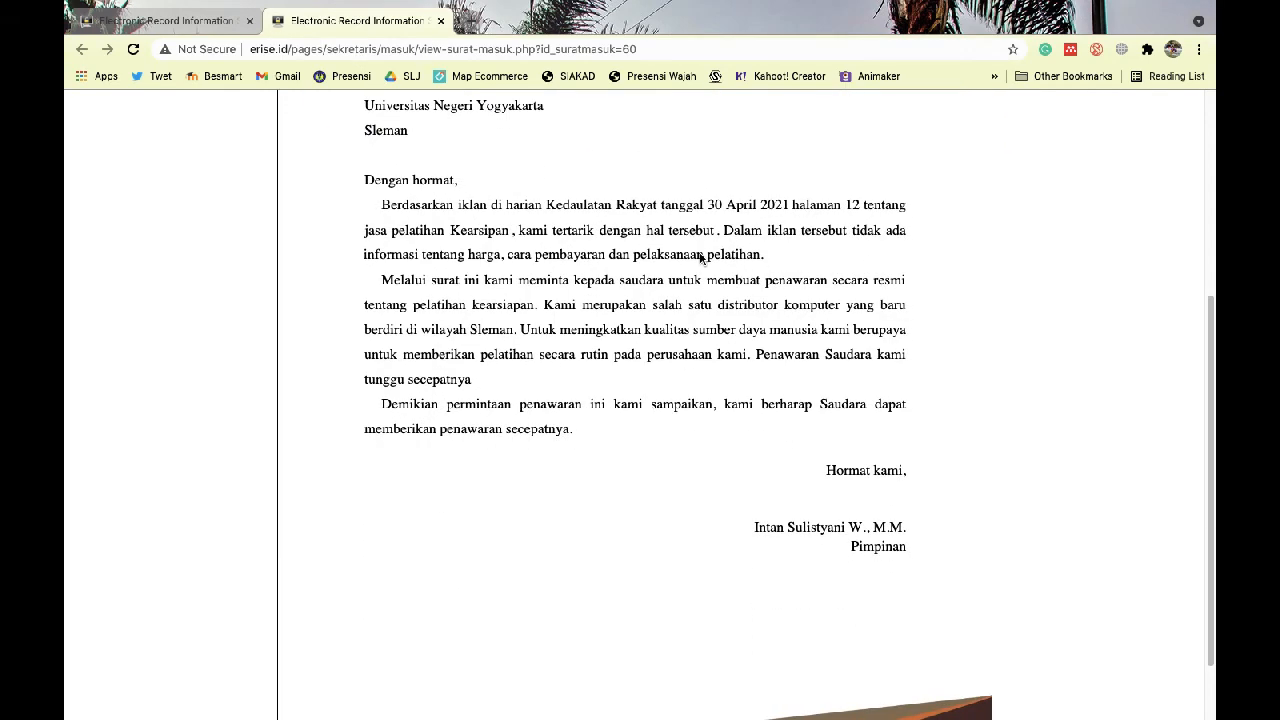
scroll(700, 258, "up", 2)
left_click(441, 20)
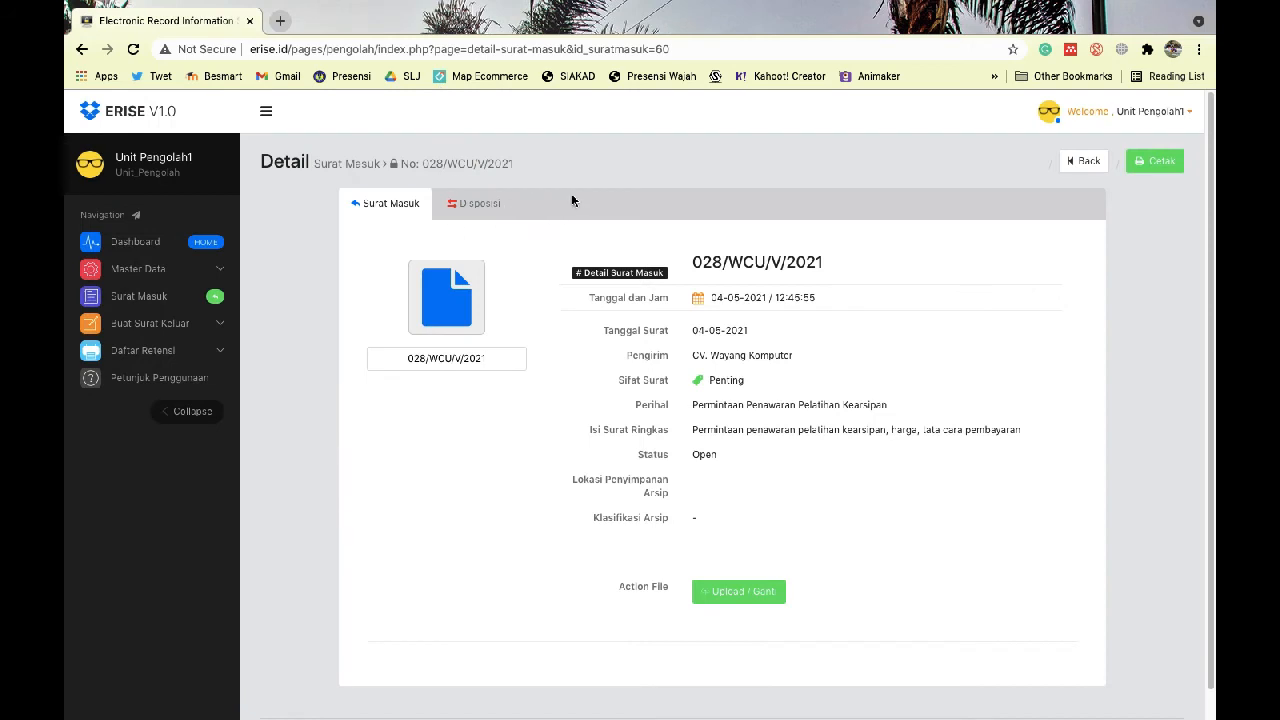
Step: Finish the letter's circulation and archive it with storage location "Surat masuk" and classification "Humas - Kerjasama"
left_click(474, 204)
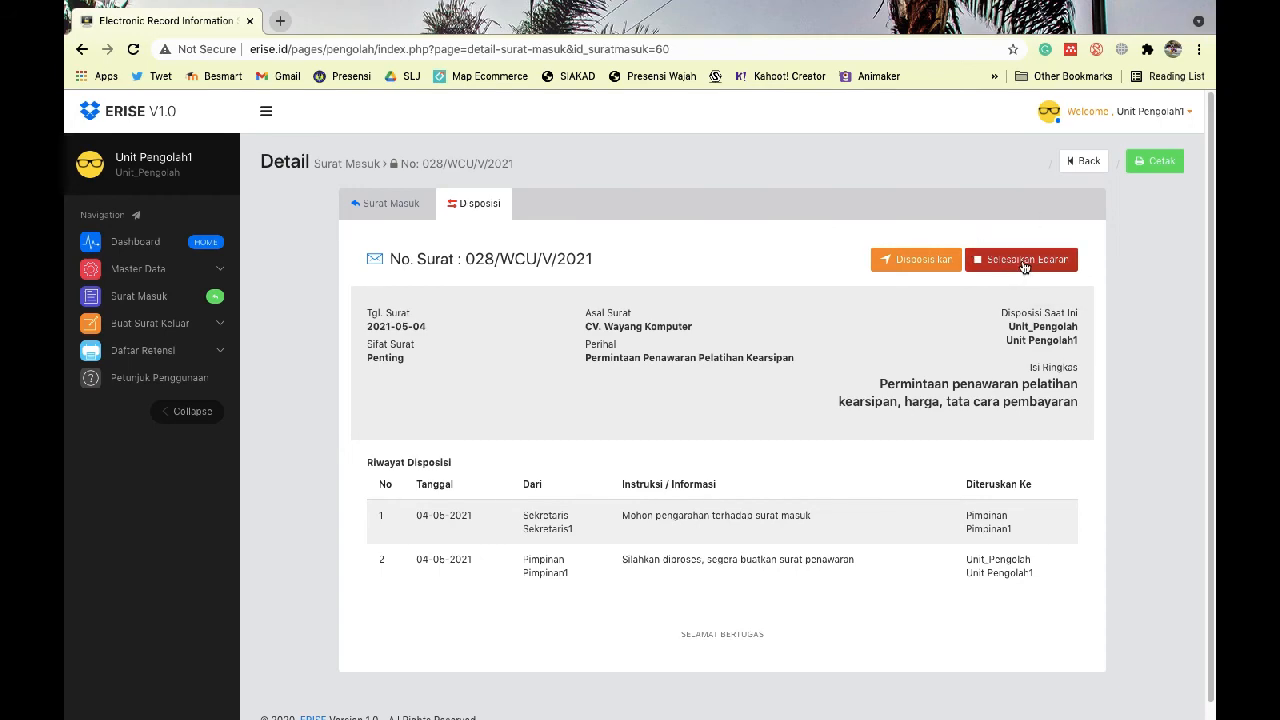
left_click(1023, 262)
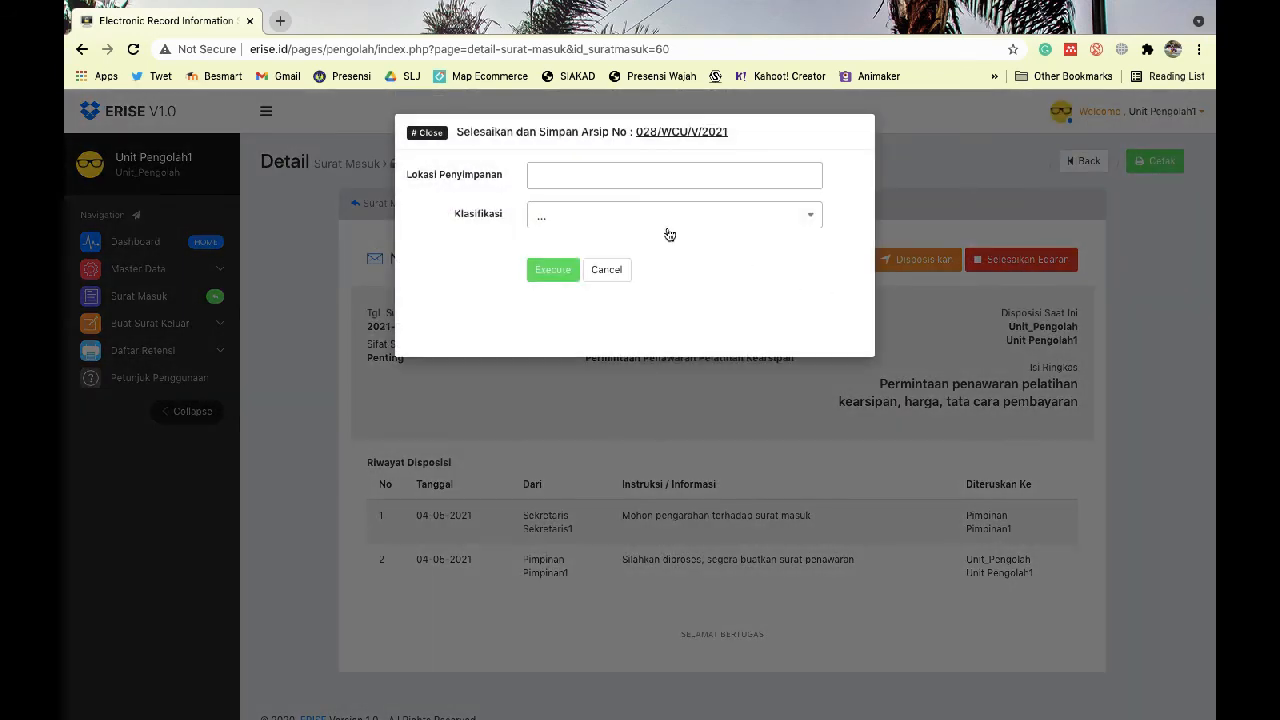
left_click(694, 177)
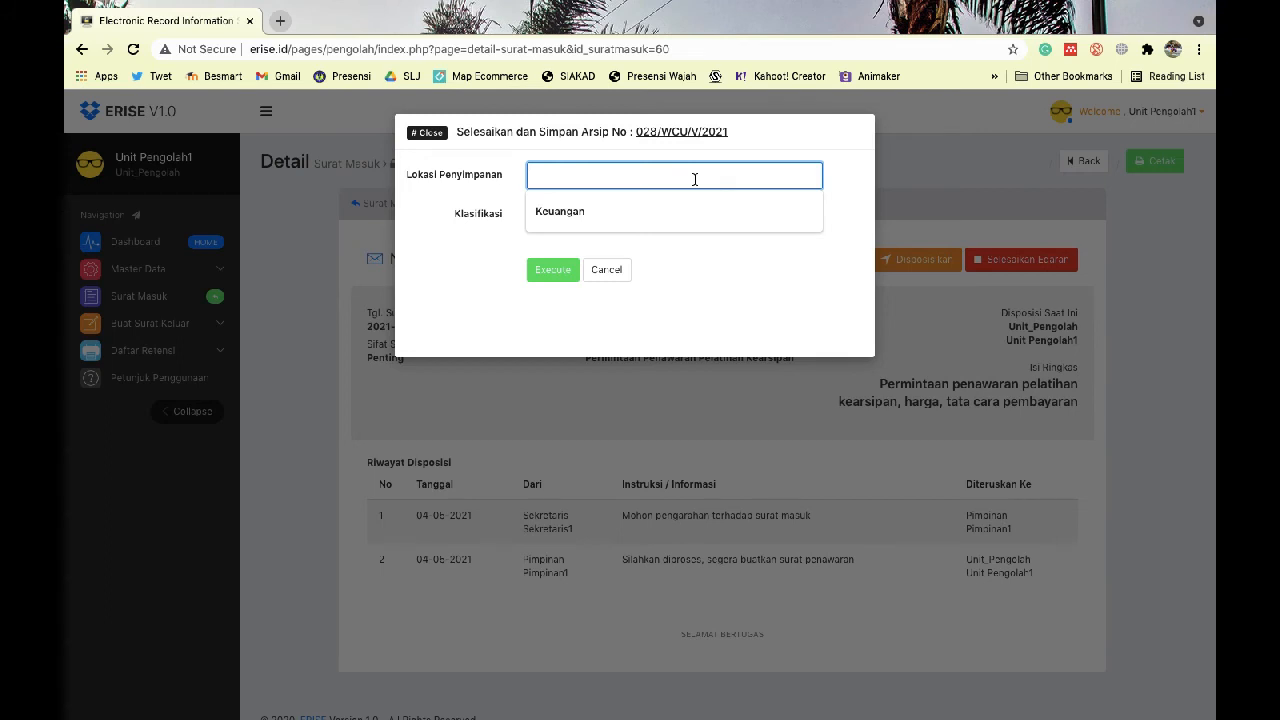
type("Surat masuk")
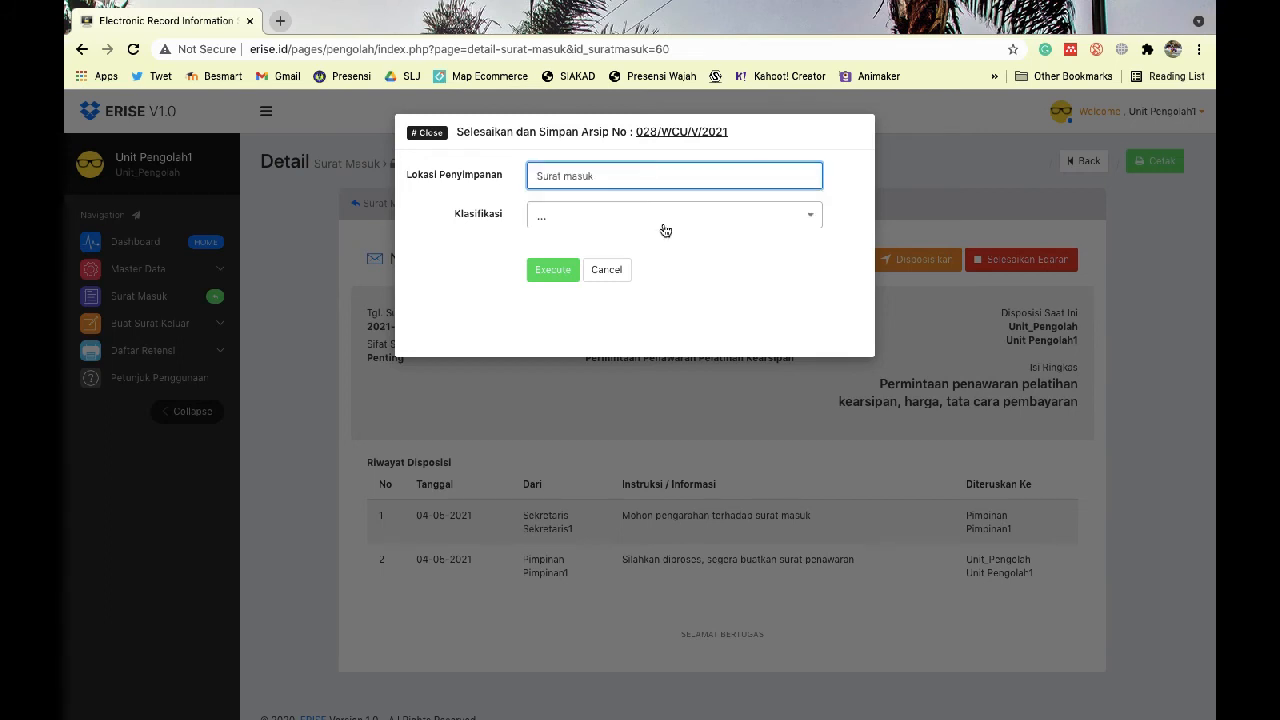
left_click(668, 227)
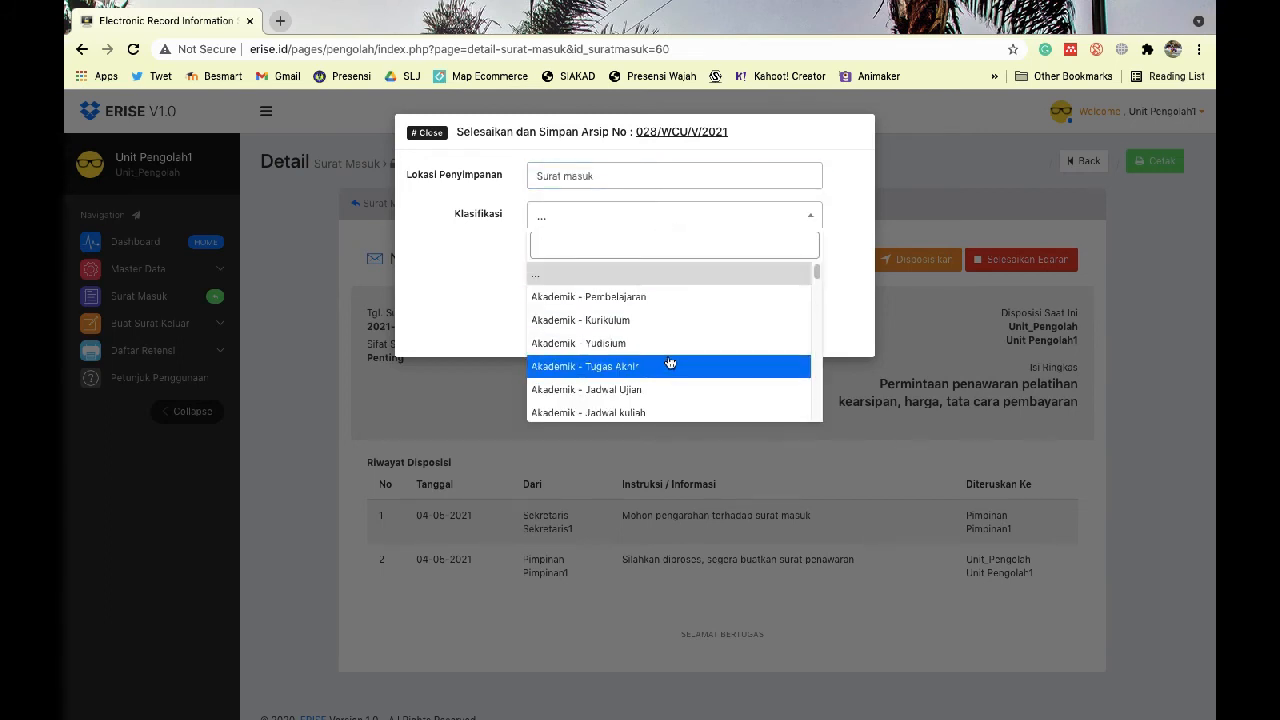
left_click(683, 277)
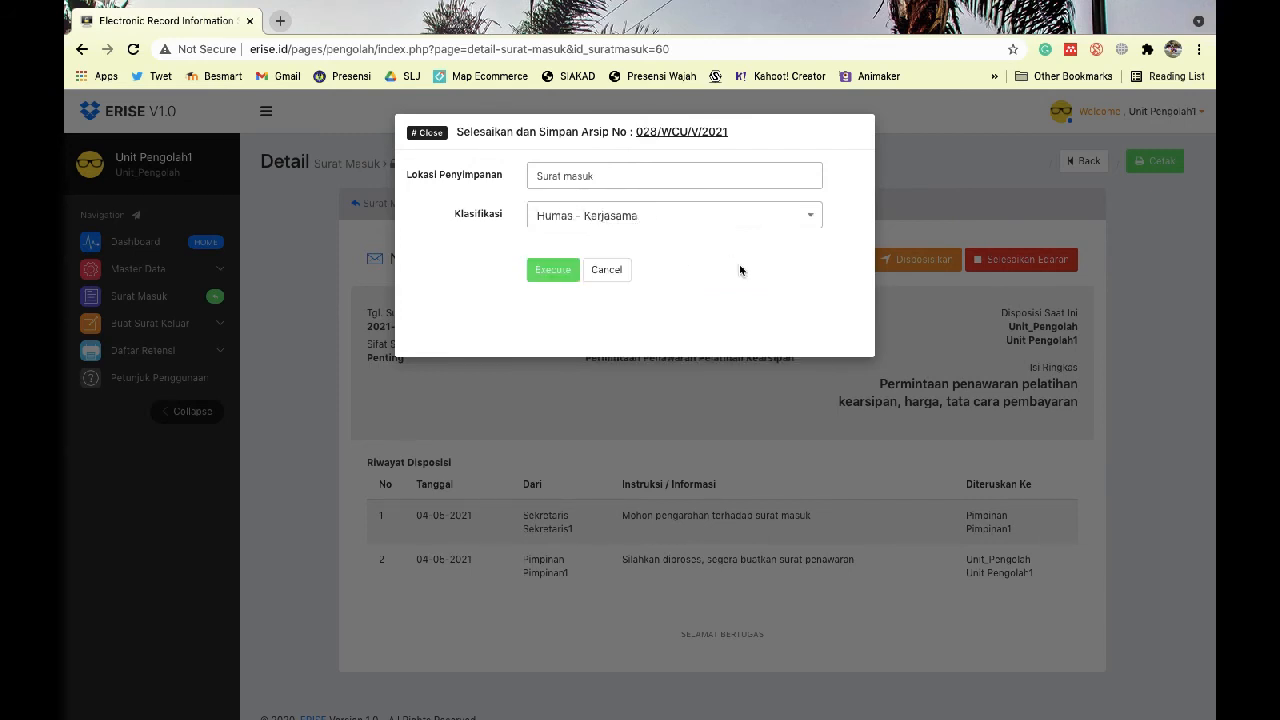
left_click(548, 279)
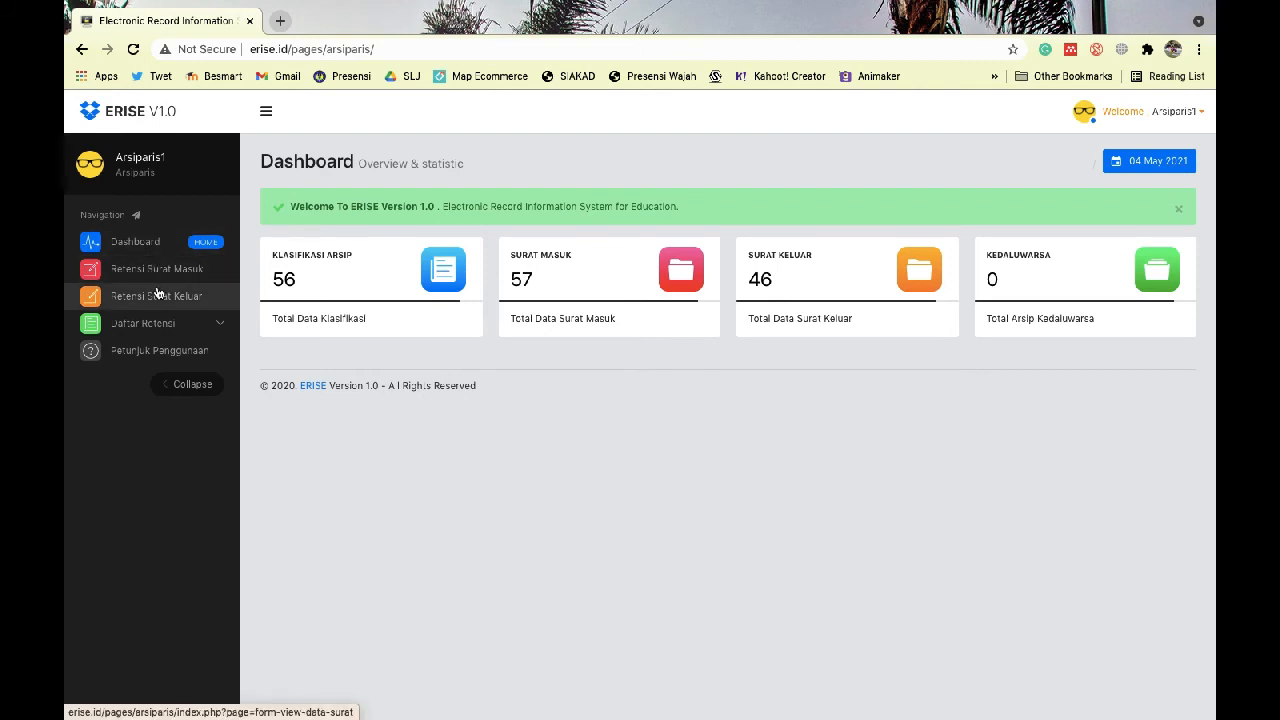
Step: In the incoming-letter retention setup, open letter 028/WCU/V/2021 and enter 2021 as its active year and 2026 as its inactive year
left_click(220, 280)
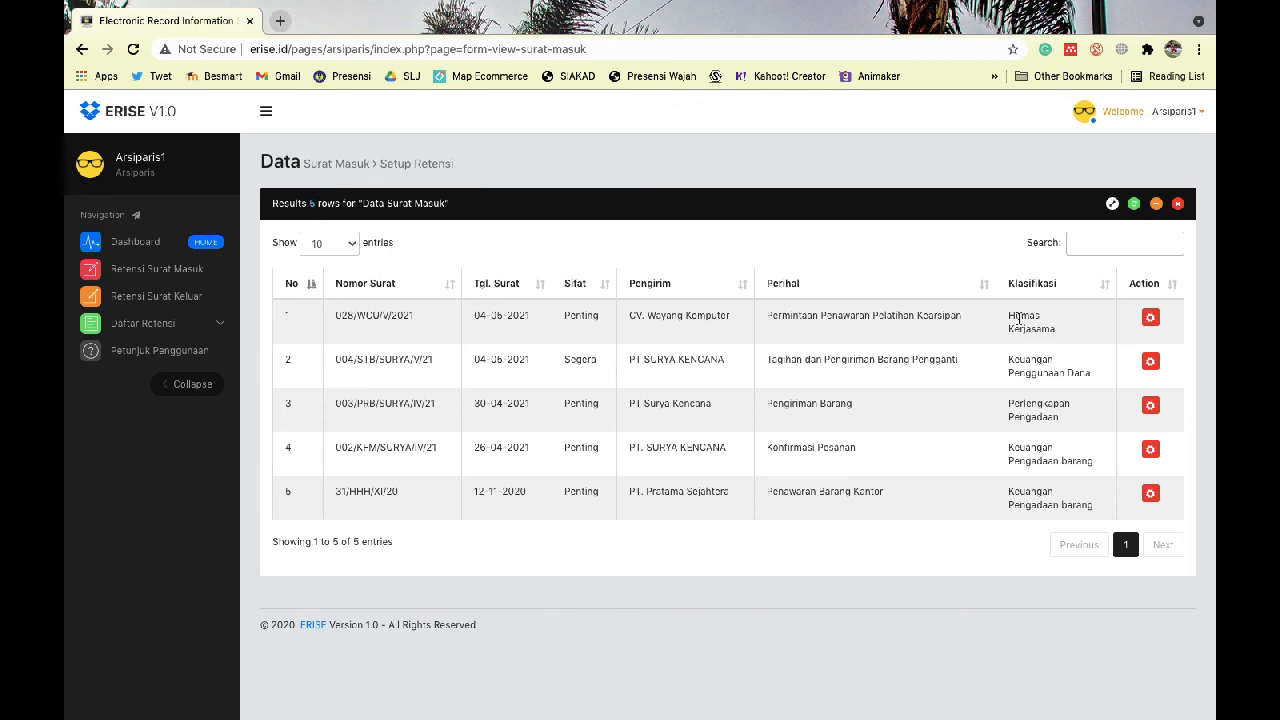
left_click(1151, 318)
left_click(755, 185)
type("2021")
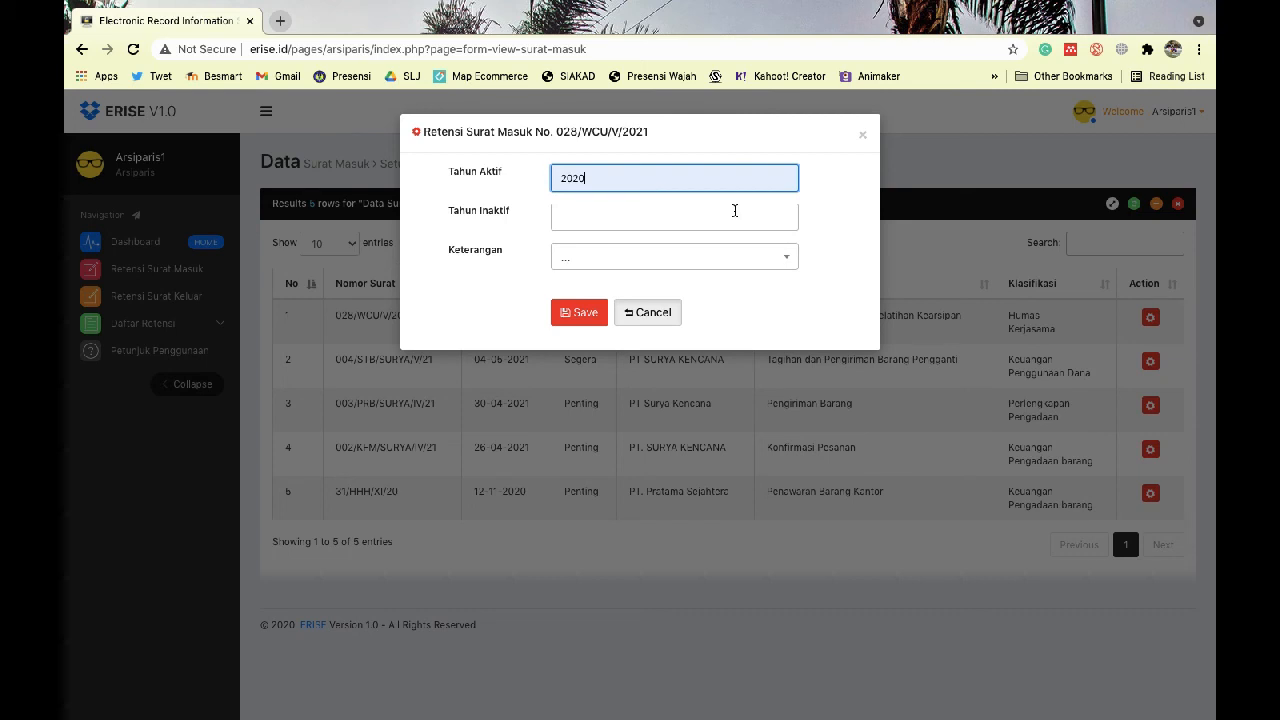
key("BackSpace")
type("1")
left_click(696, 220)
type("20")
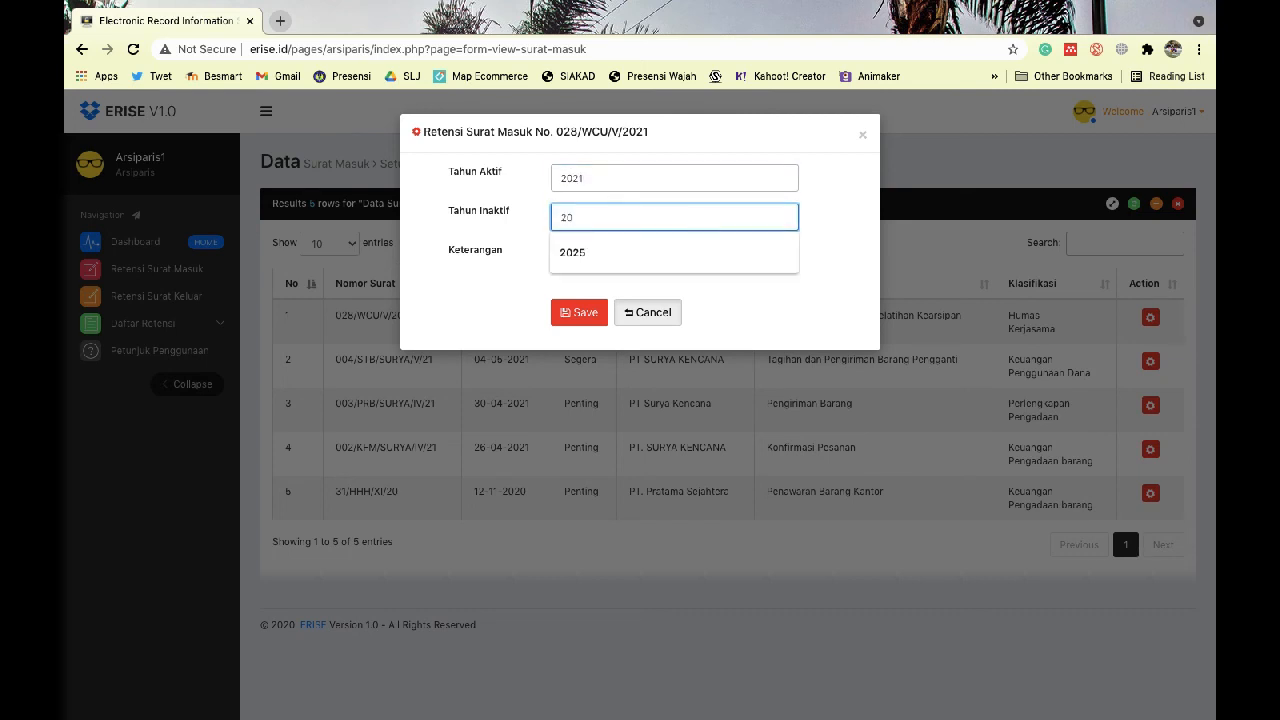
type("26")
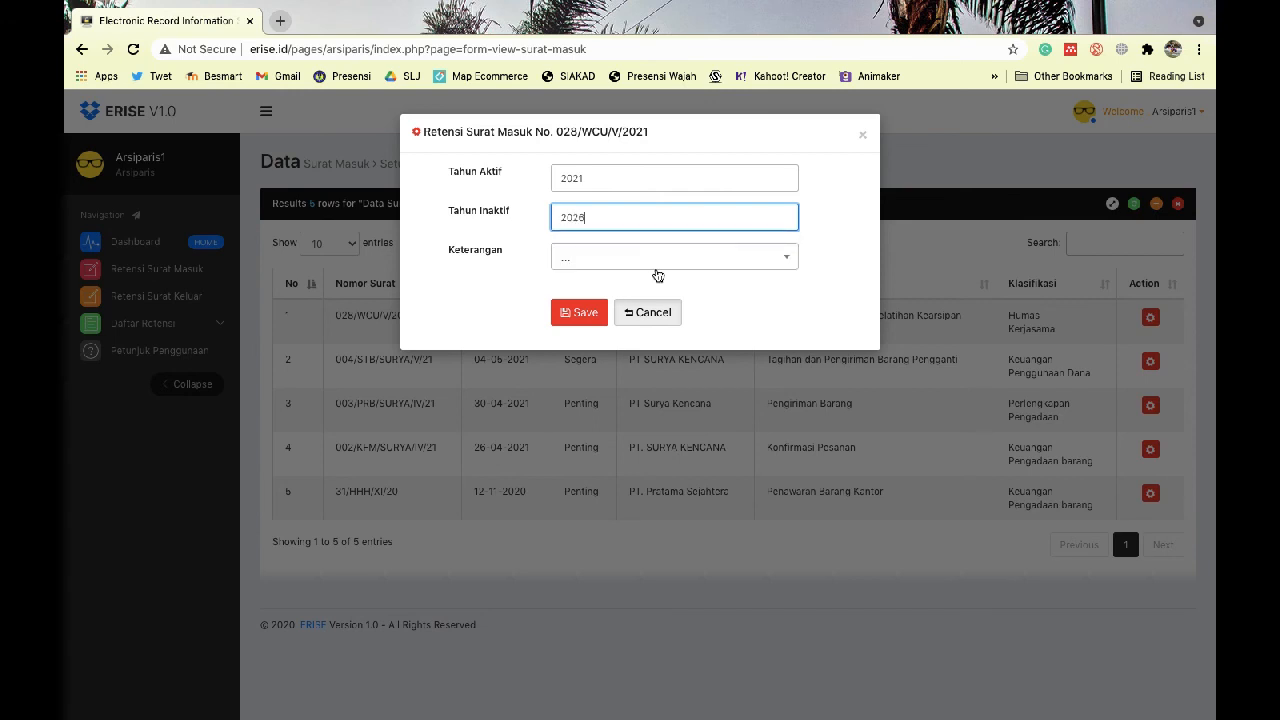
Step: Choose "Dinilai Lagi" as the retention remark for letter 028/WCU/V/2021 and save the retention setup
left_click(656, 264)
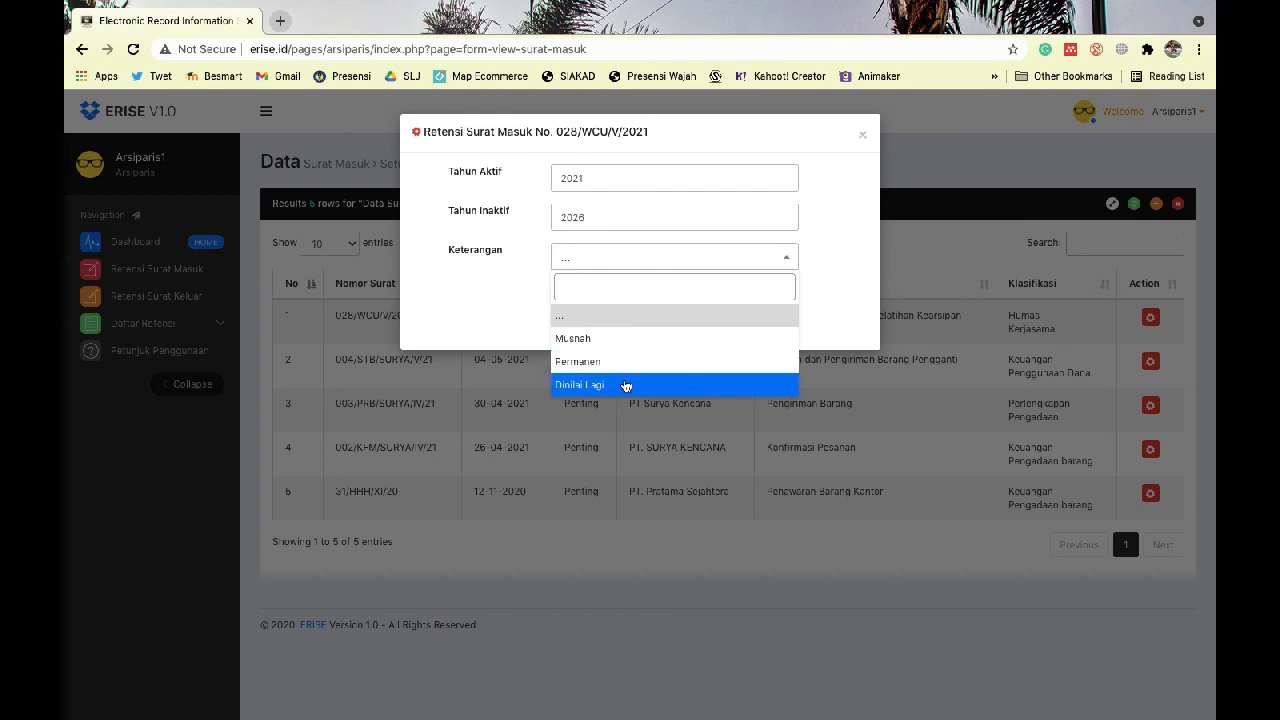
left_click(626, 386)
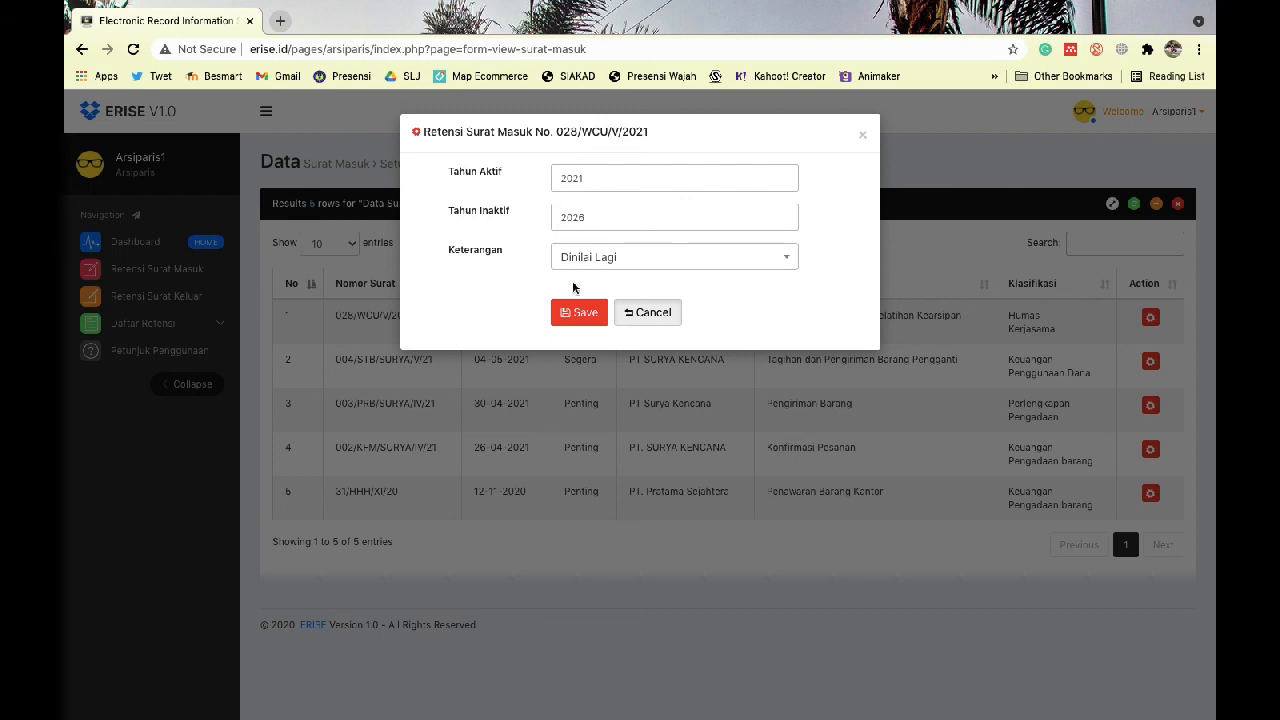
left_click(567, 314)
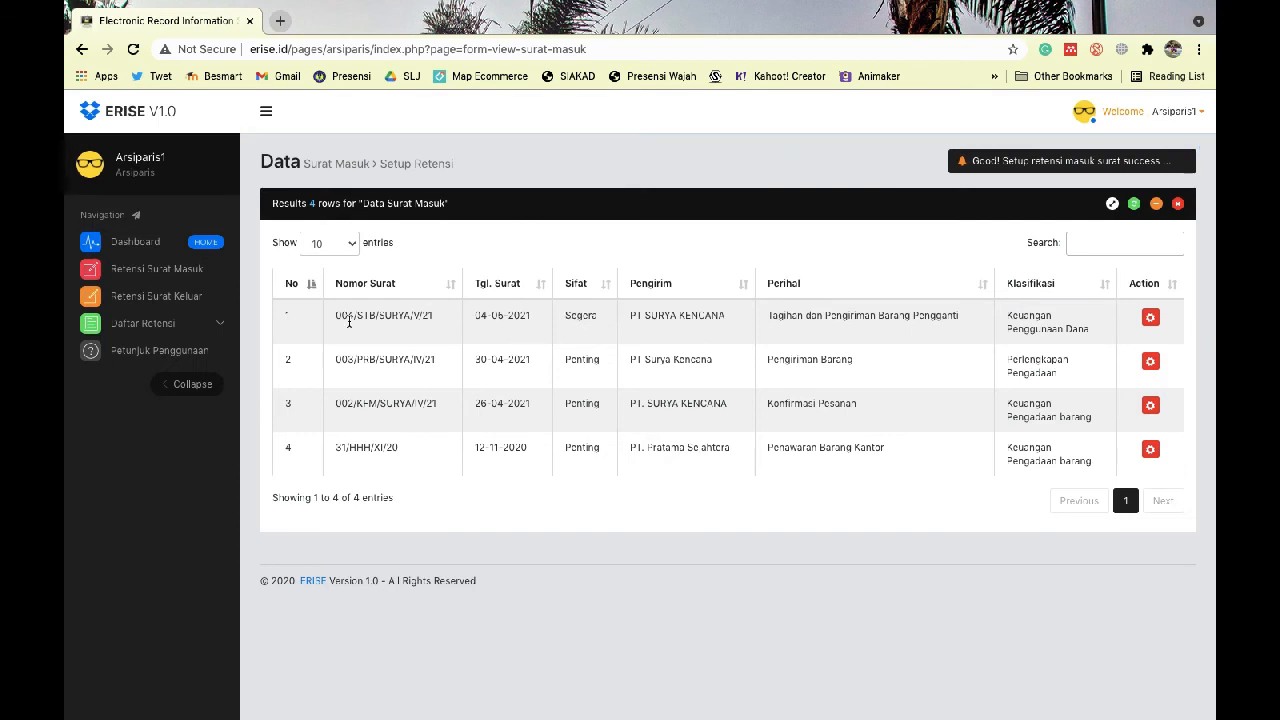
Step: Open the retention list of incoming letters and expand the entry for 028/WCU/V/2021 to check its remark
left_click(214, 325)
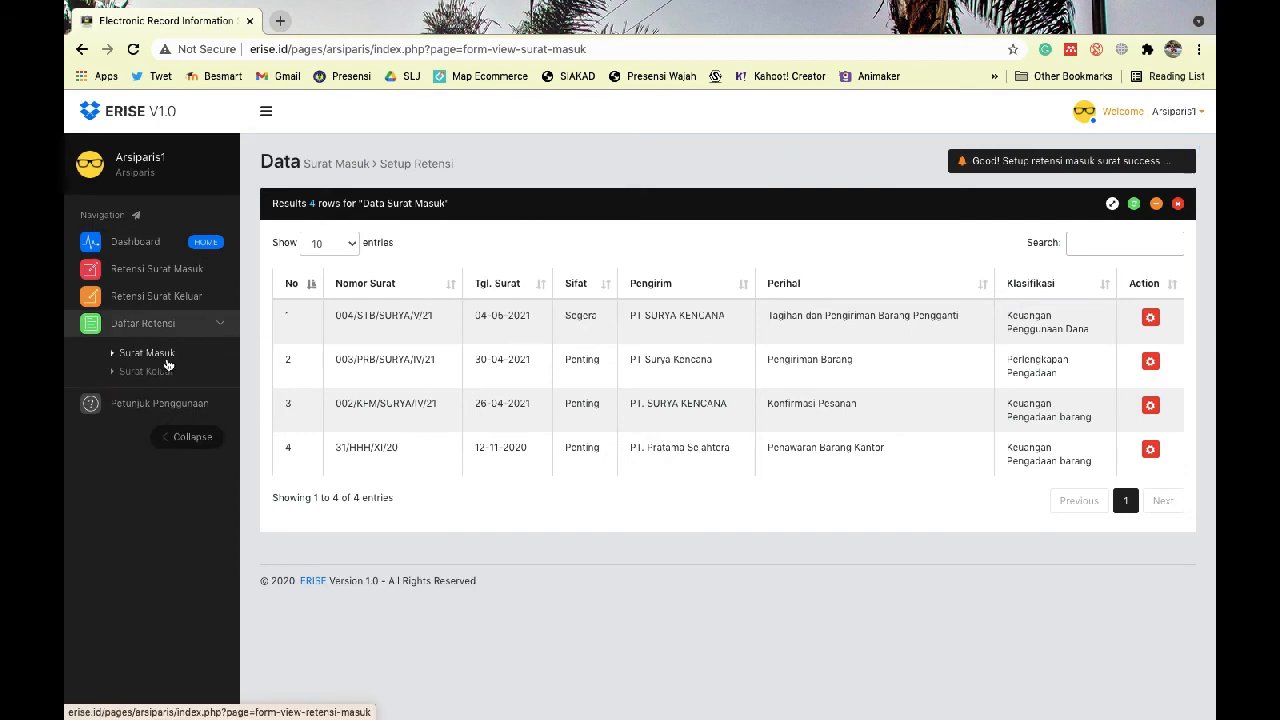
left_click(166, 362)
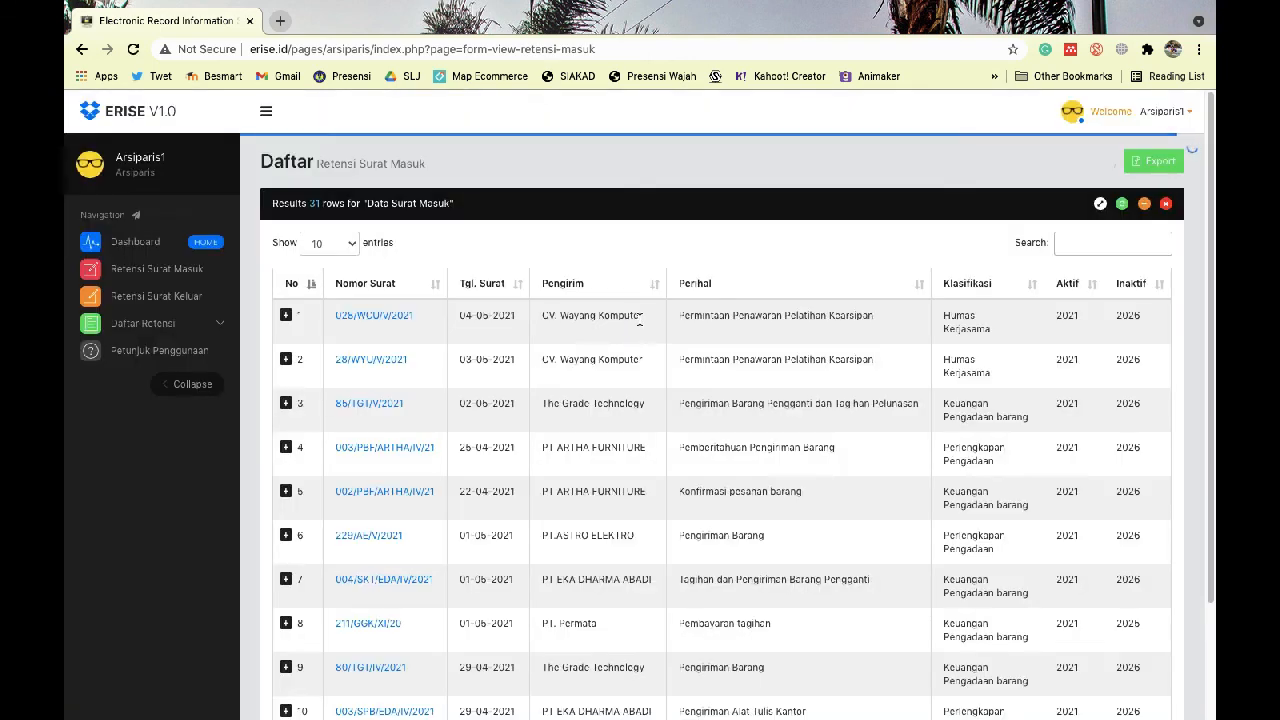
left_click(287, 317)
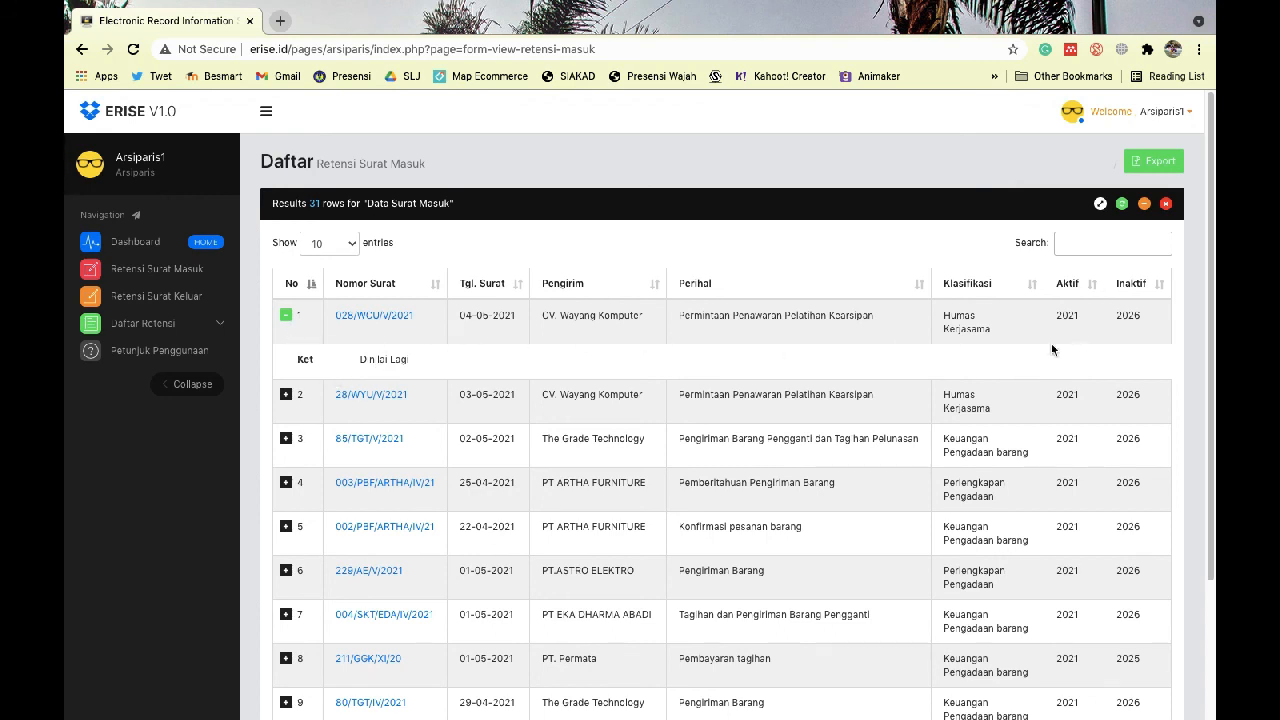
Step: Open the detail page of letter 028/WCU/V/2021 and review its disposition history, letter data and retention details
left_click(372, 316)
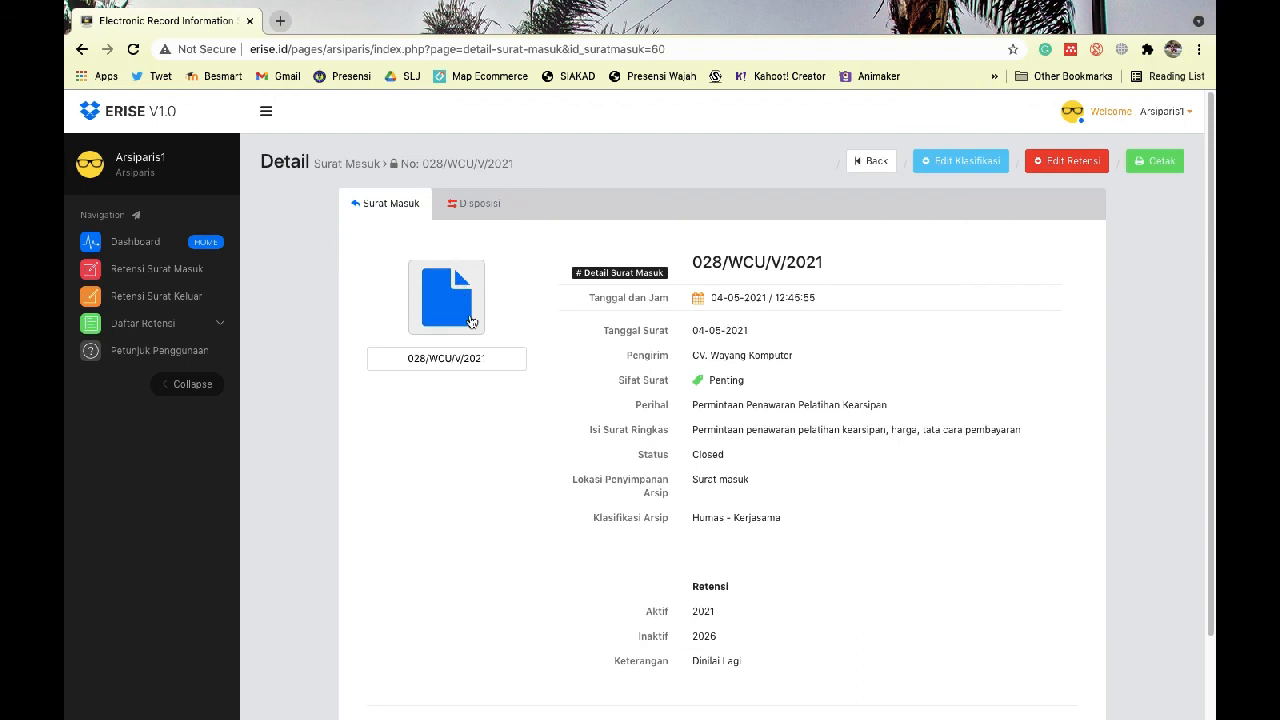
left_click(482, 210)
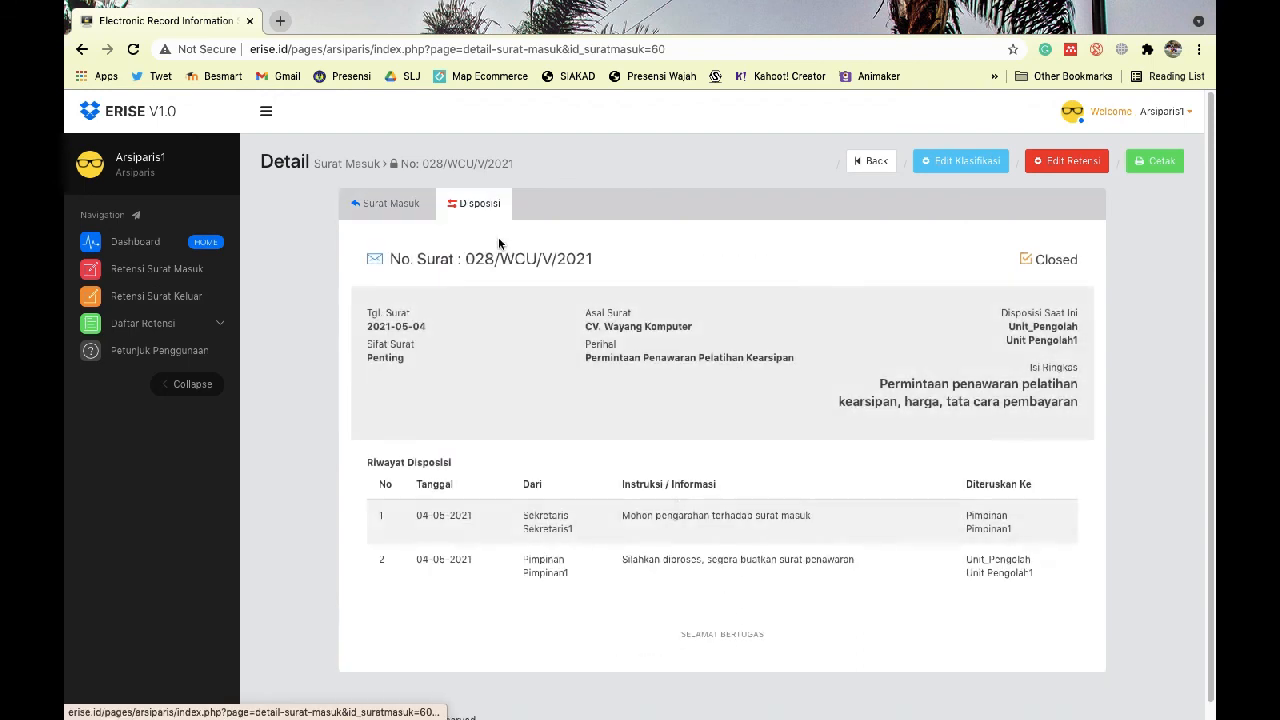
left_click(391, 206)
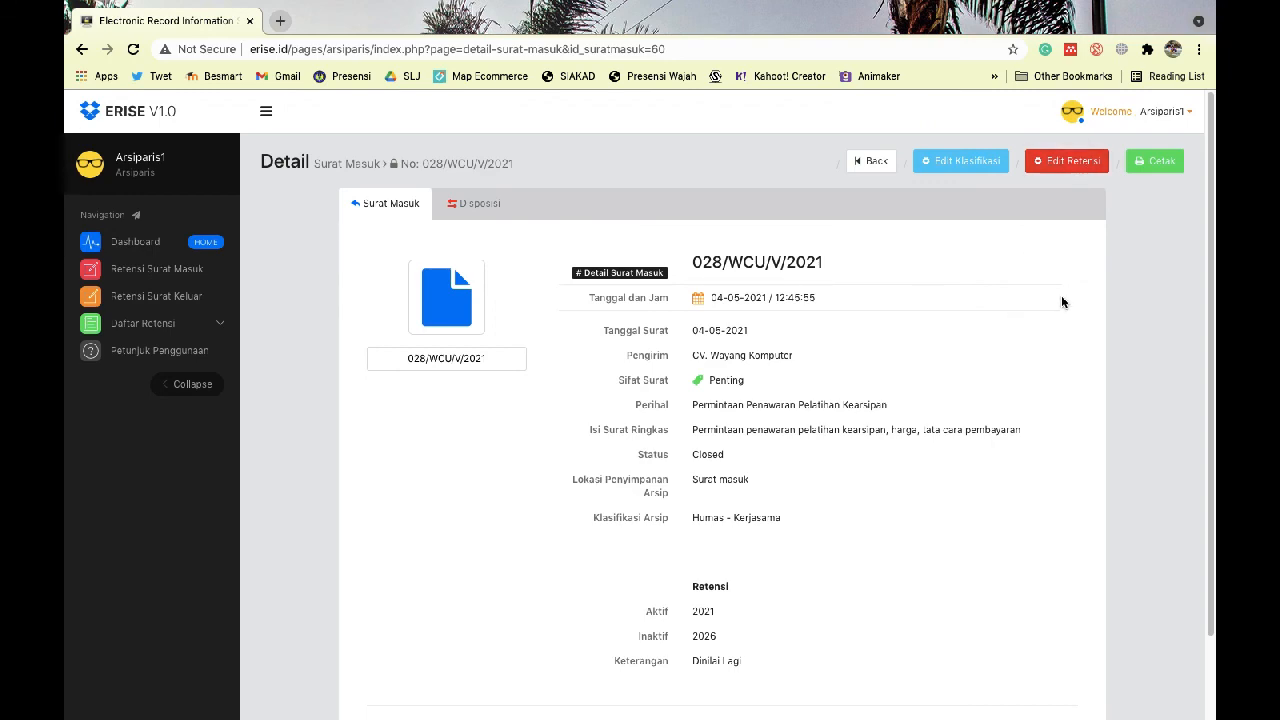
scroll(1062, 302, "down", 1)
scroll(1062, 302, "up", 1)
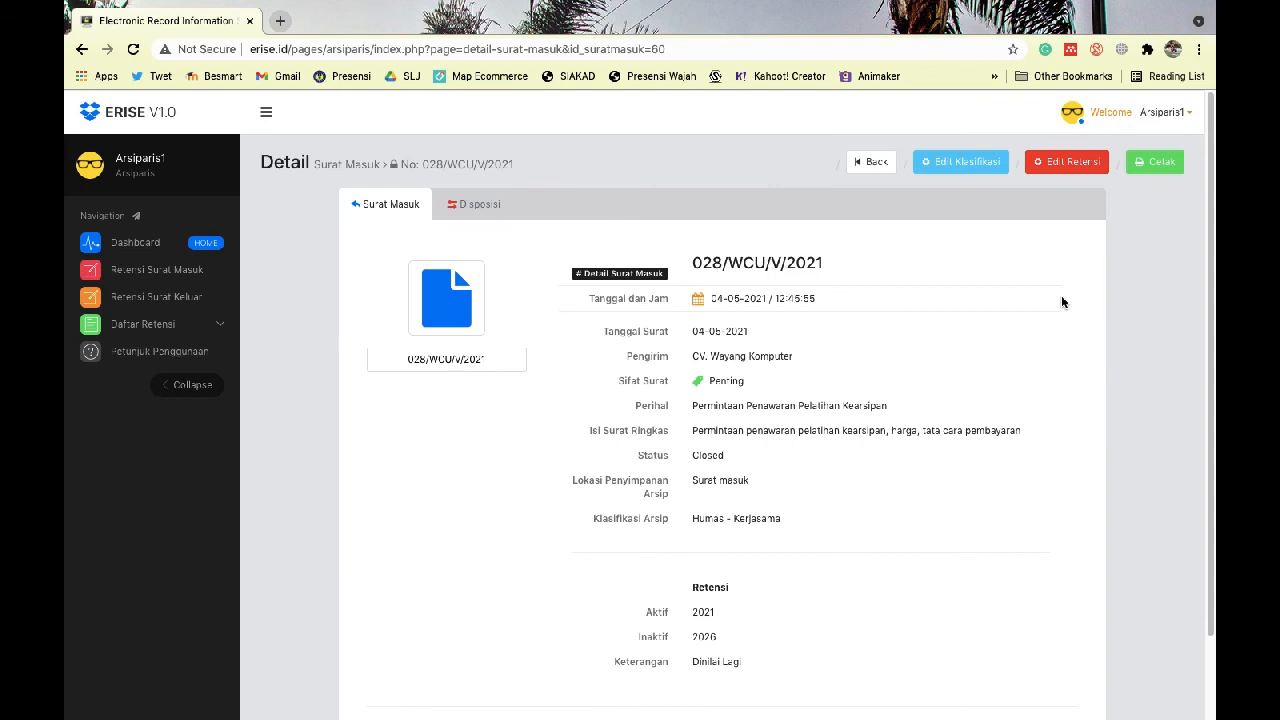